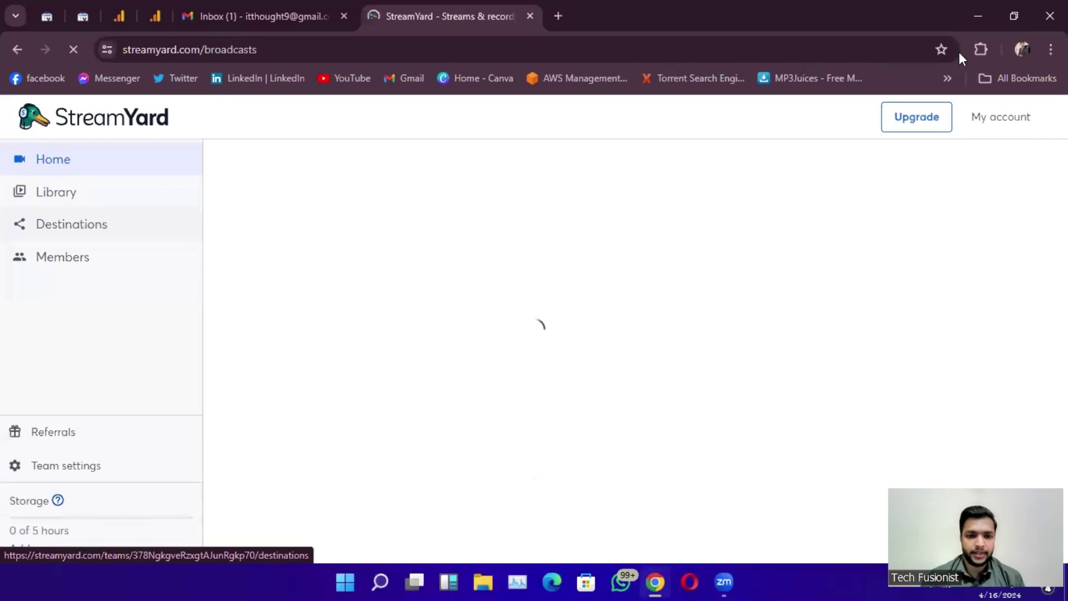
# Log out of the current account and sign up again with Google using the Tech Fusionist account.
pyautogui.click(996, 131)
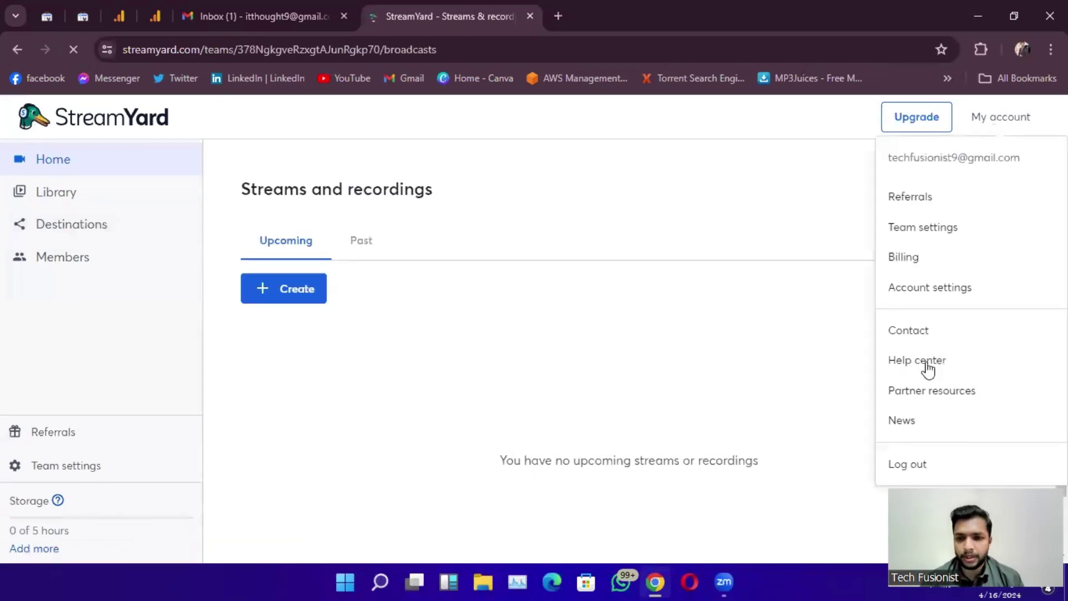
pyautogui.click(907, 465)
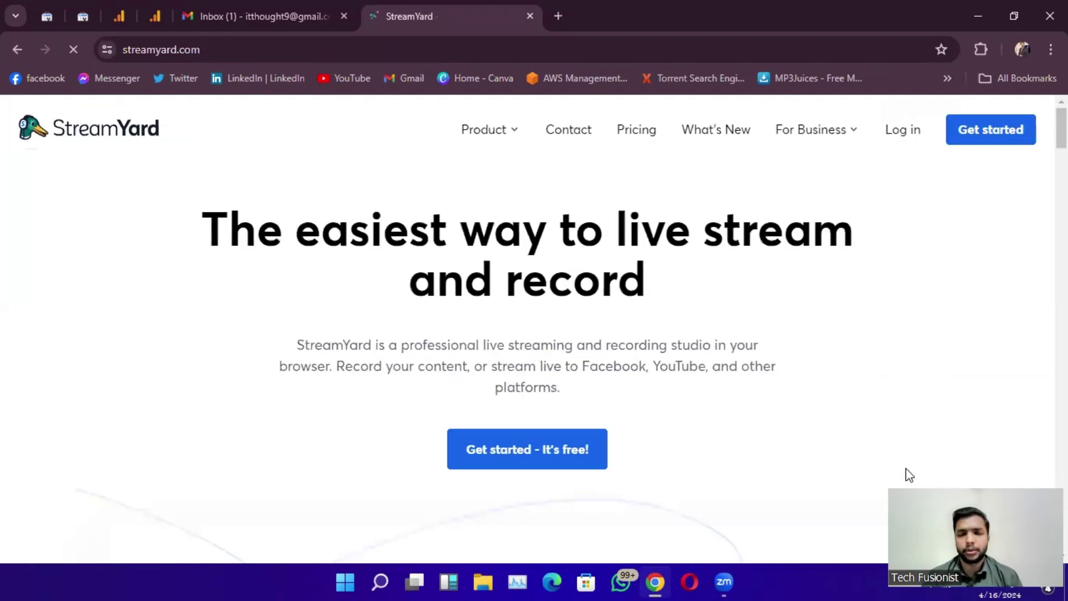
pyautogui.click(999, 144)
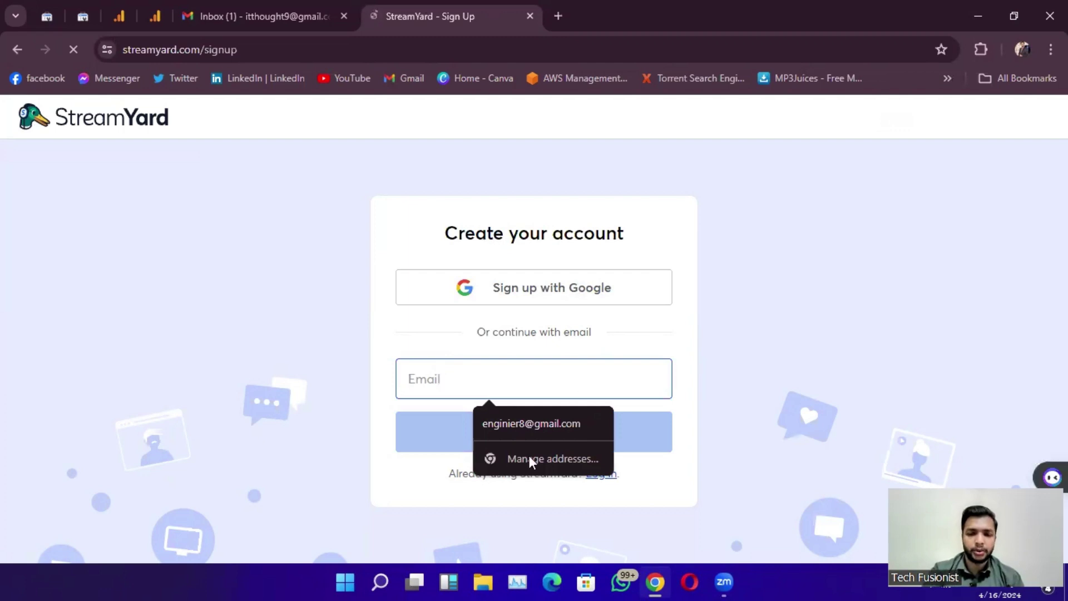
pyautogui.click(362, 376)
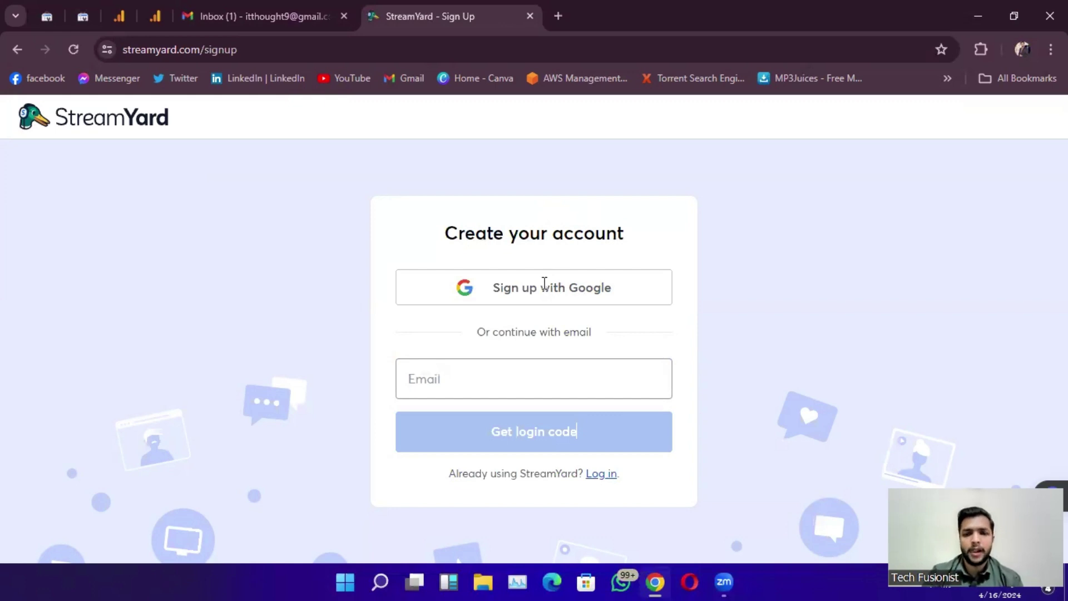
pyautogui.click(485, 301)
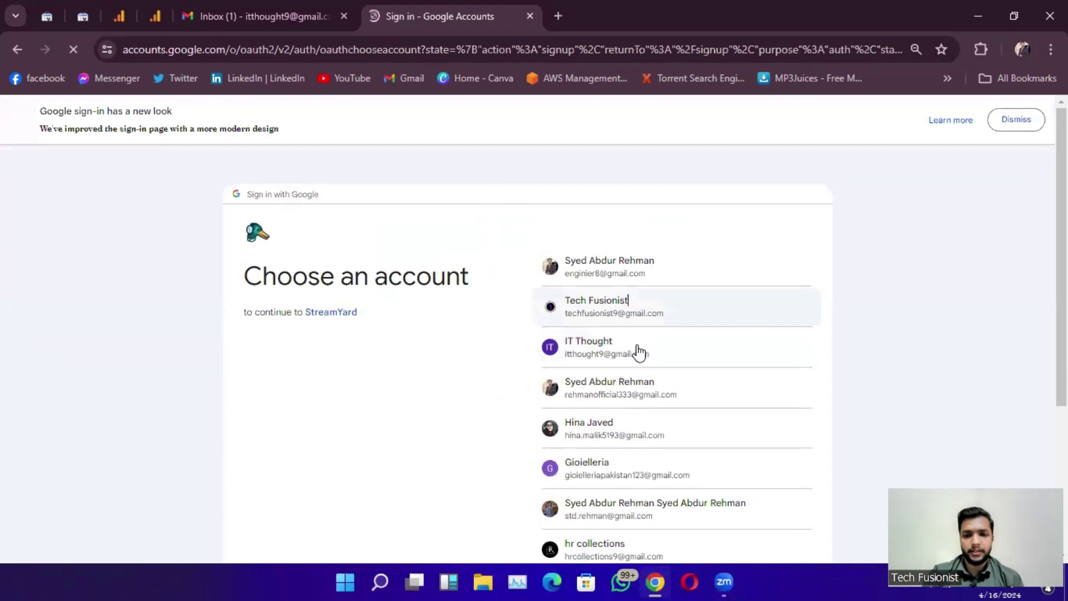
pyautogui.click(638, 346)
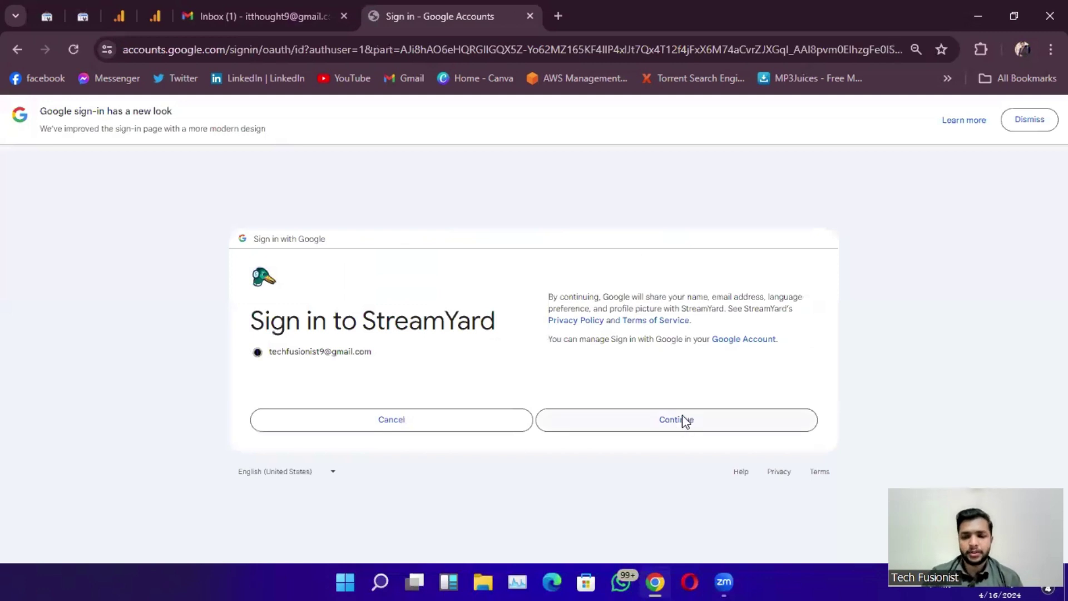
pyautogui.click(682, 419)
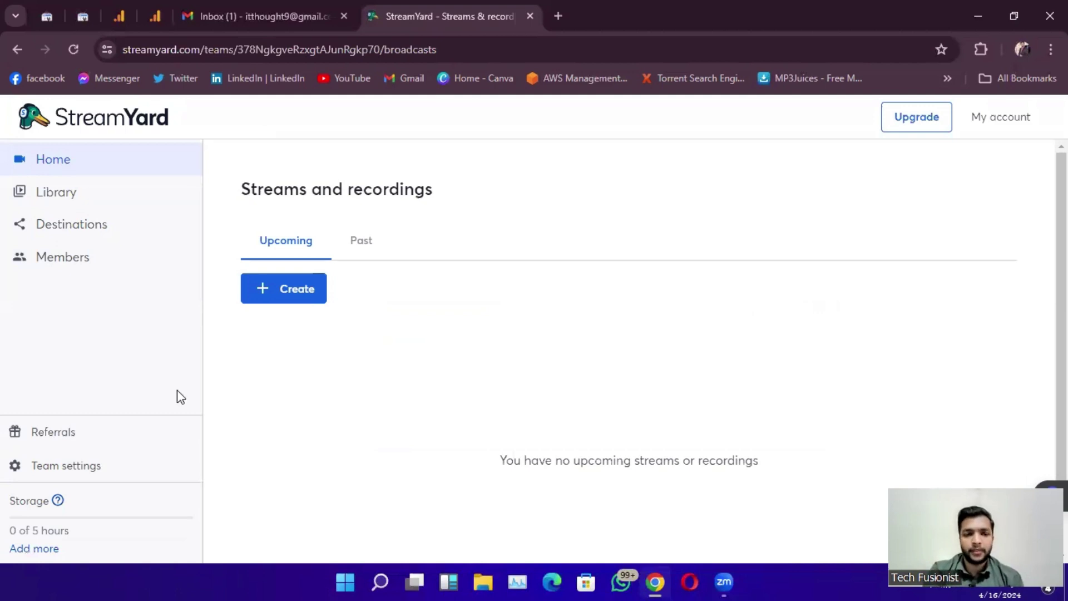
# Remove the Facebook Profile from the streaming destinations without deleting its upcoming streams.
pyautogui.click(102, 225)
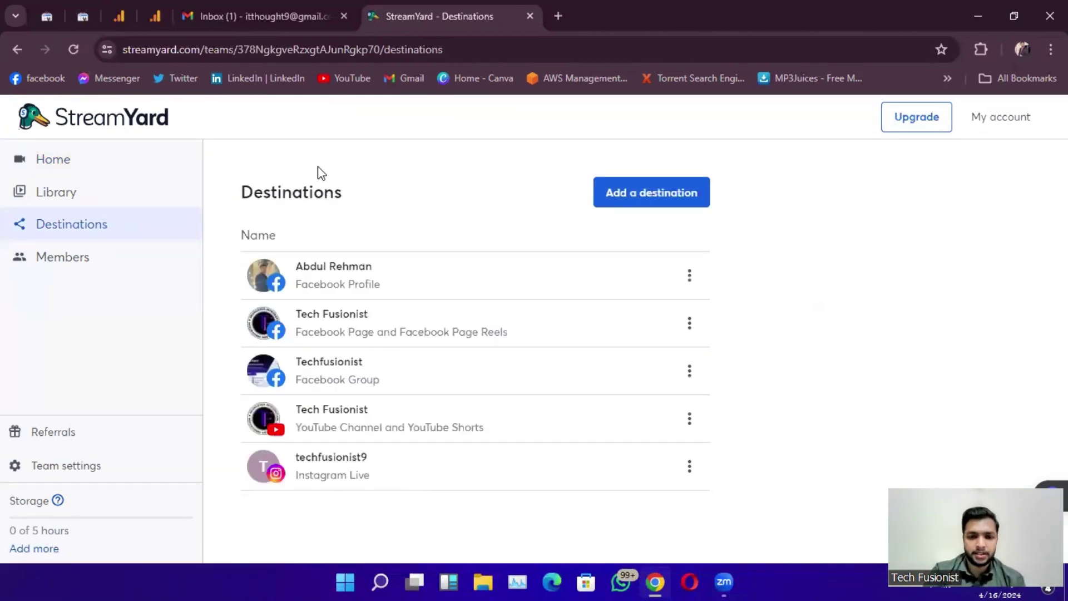
pyautogui.click(690, 280)
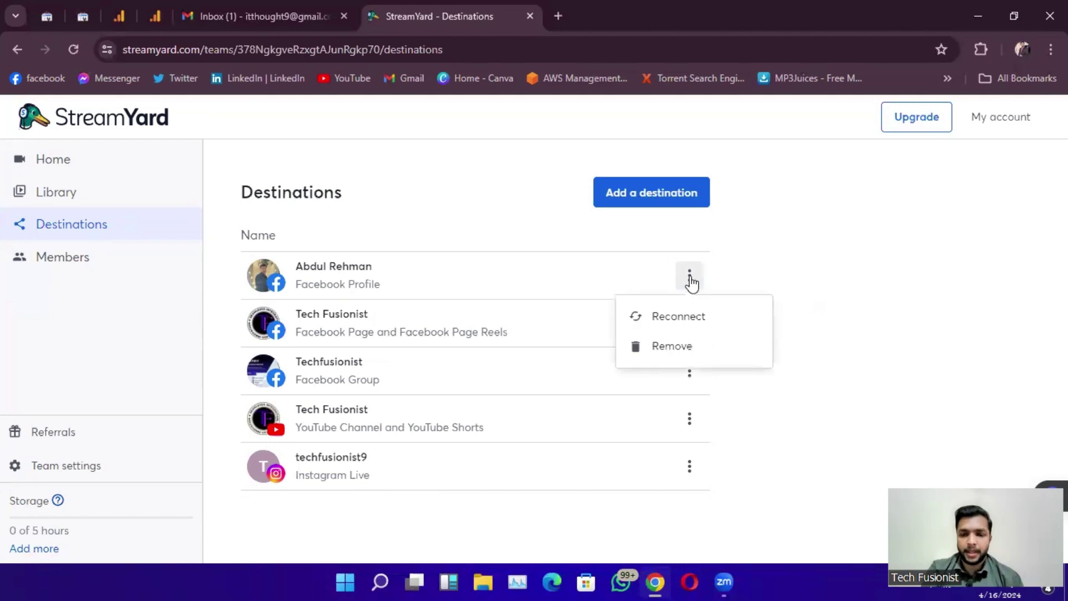
pyautogui.click(707, 349)
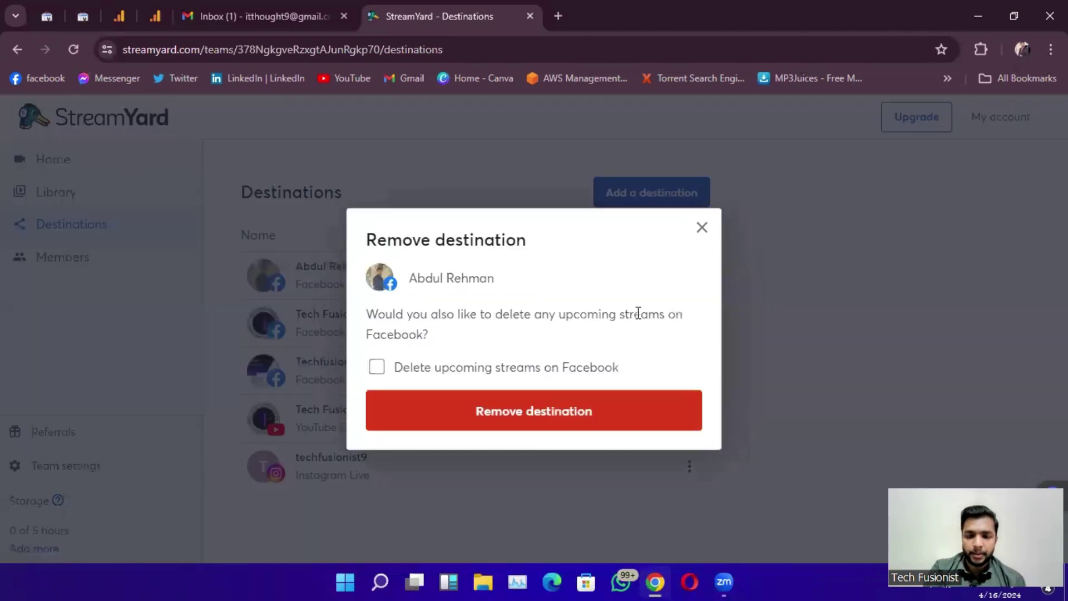
pyautogui.click(542, 410)
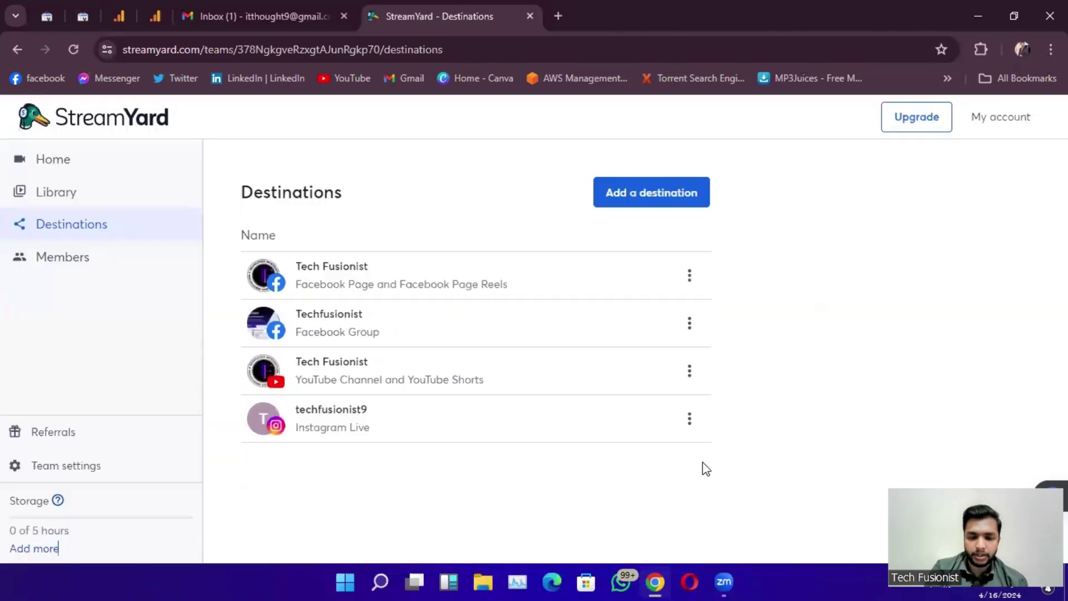
# Remove the Tech Fusionist YouTube channel from the streaming destinations.
pyautogui.click(689, 371)
pyautogui.click(651, 454)
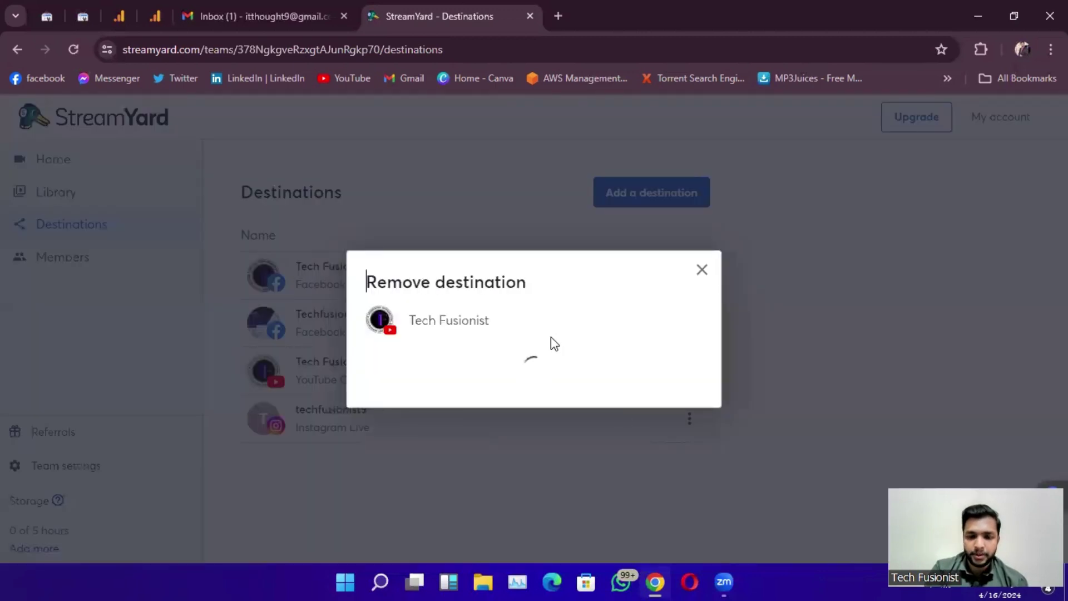
pyautogui.click(579, 408)
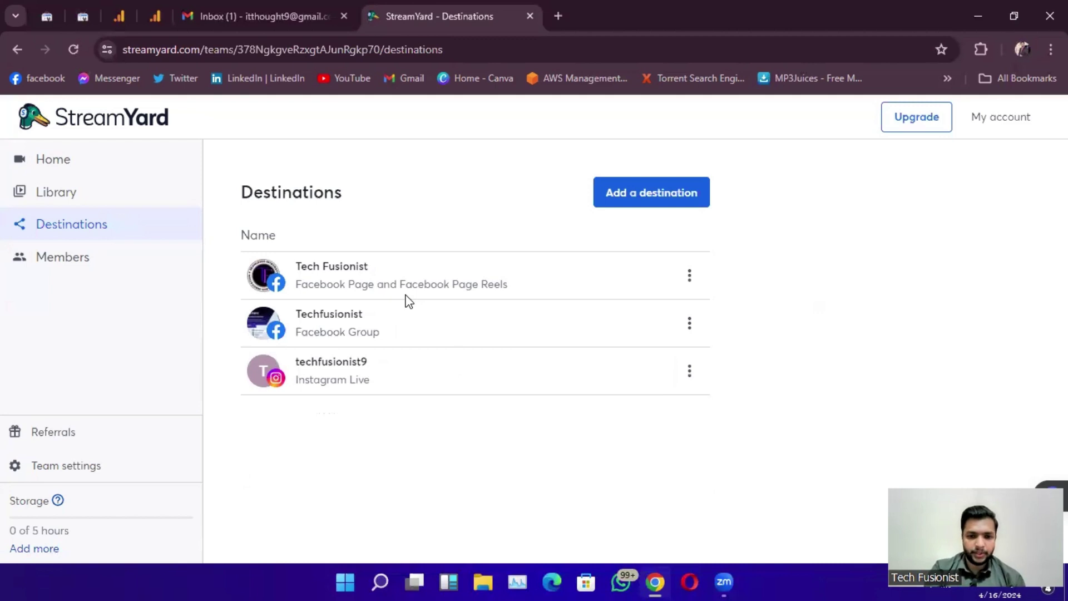
# Add a YouTube Channel destination using the first listed Google account and allow StreamYard to manage its YouTube account.
pyautogui.click(672, 211)
pyautogui.scroll(-2, 389, 408)
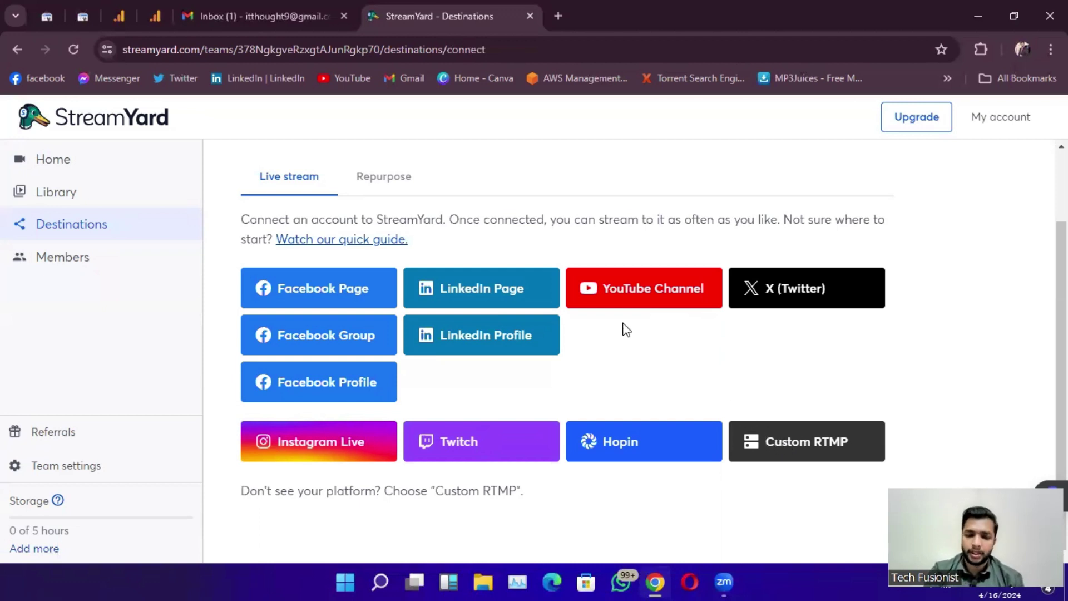
pyautogui.click(643, 289)
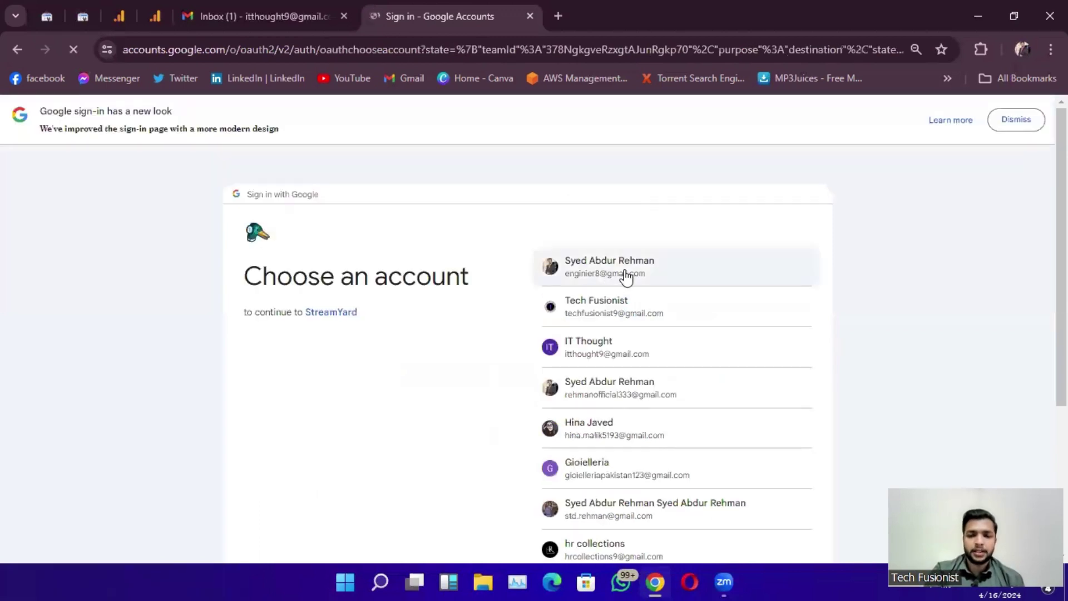
pyautogui.click(625, 271)
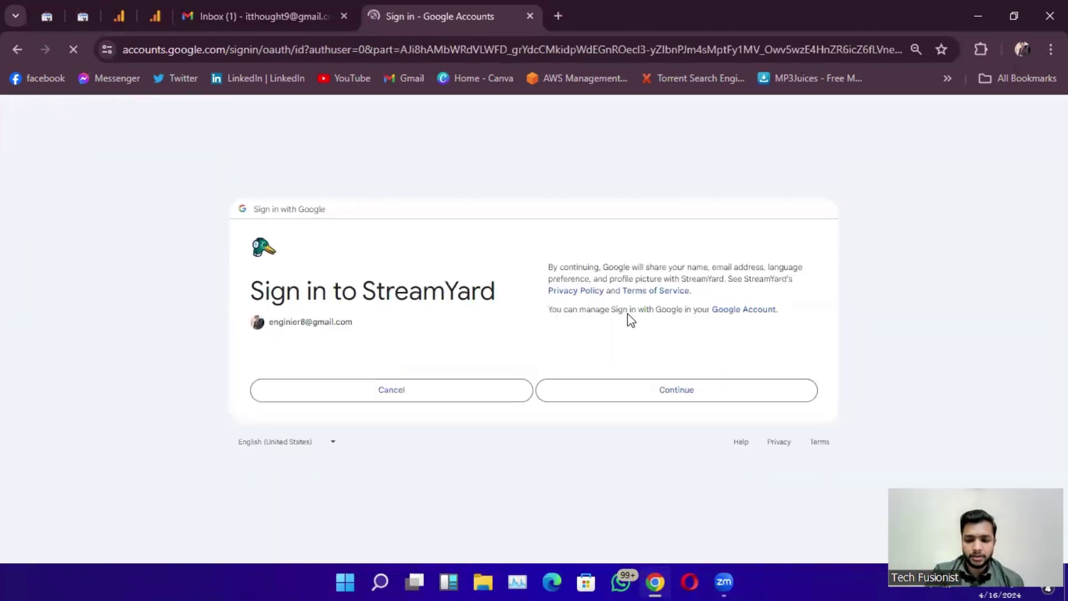
pyautogui.click(678, 432)
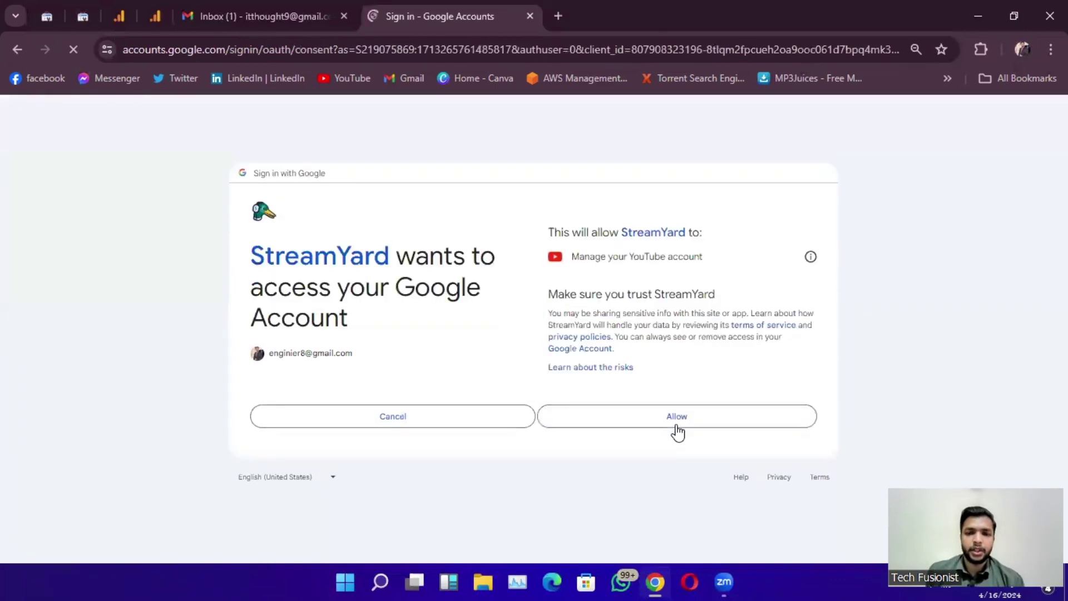
pyautogui.click(666, 448)
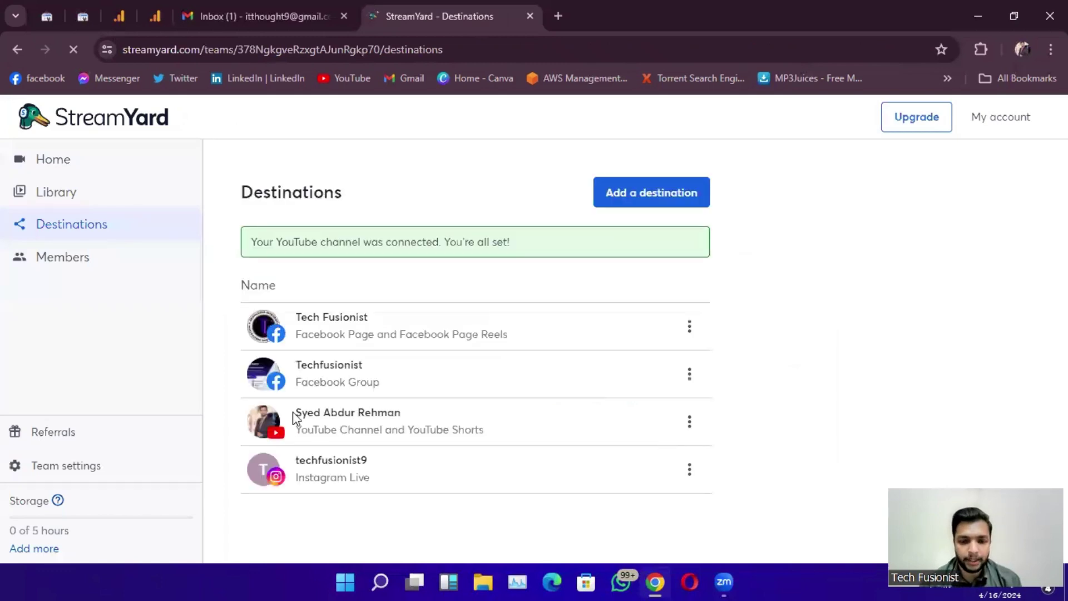
pyautogui.moveTo(293, 413); pyautogui.dragTo(761, 410)
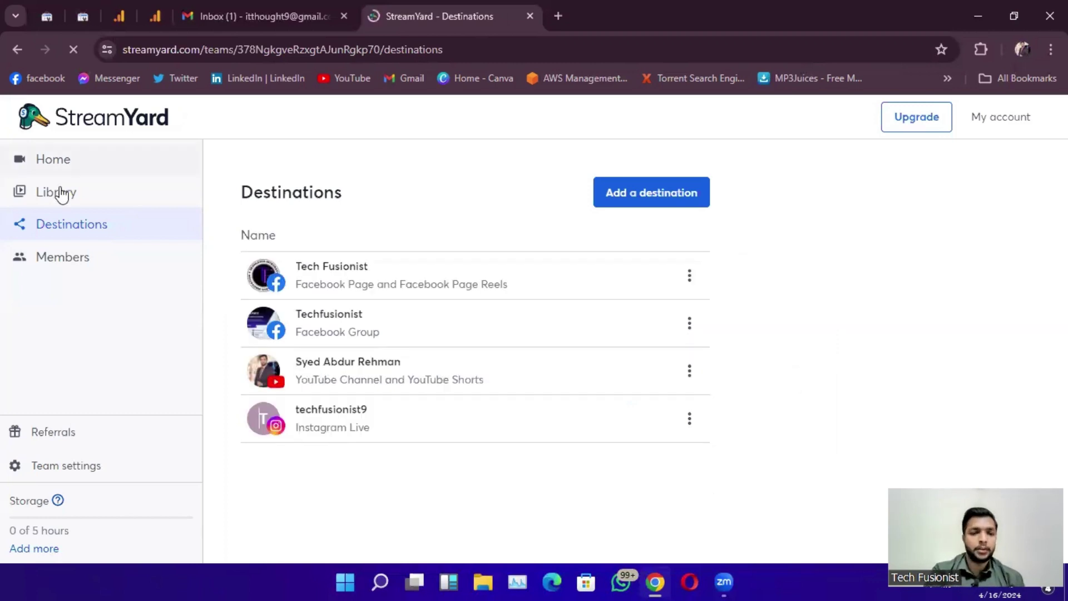
# Start creating a live stream with Studio as the source and only the YouTube channel as destination.
pyautogui.click(77, 155)
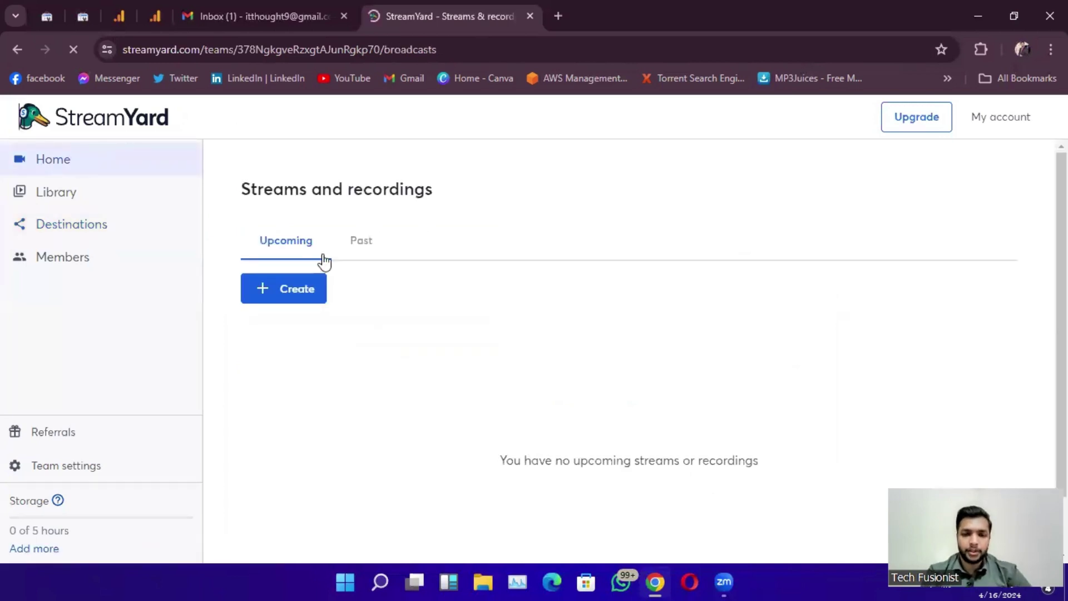
pyautogui.click(292, 295)
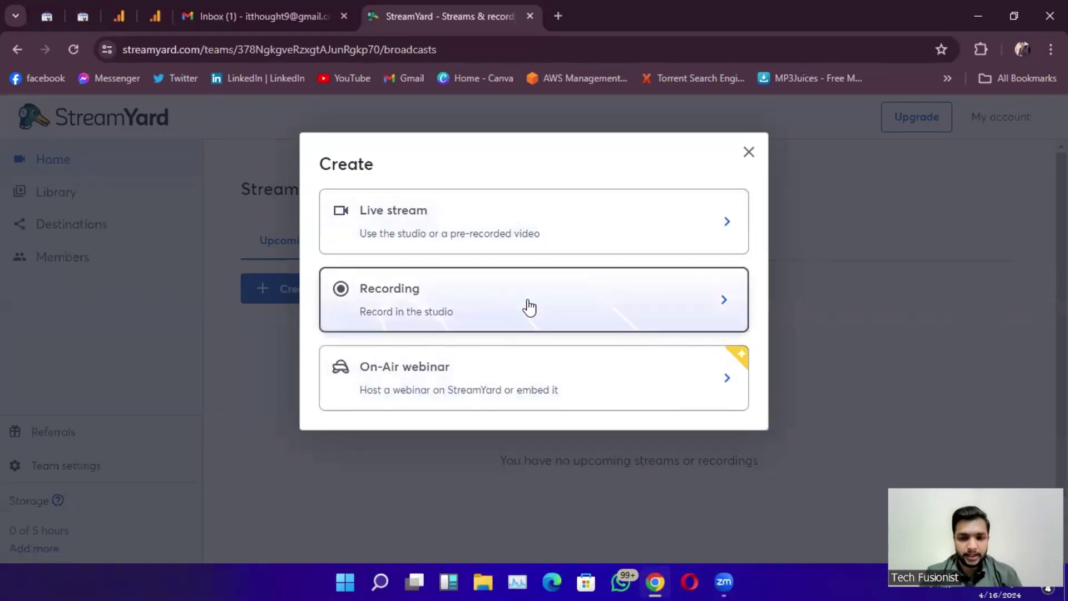
pyautogui.click(492, 237)
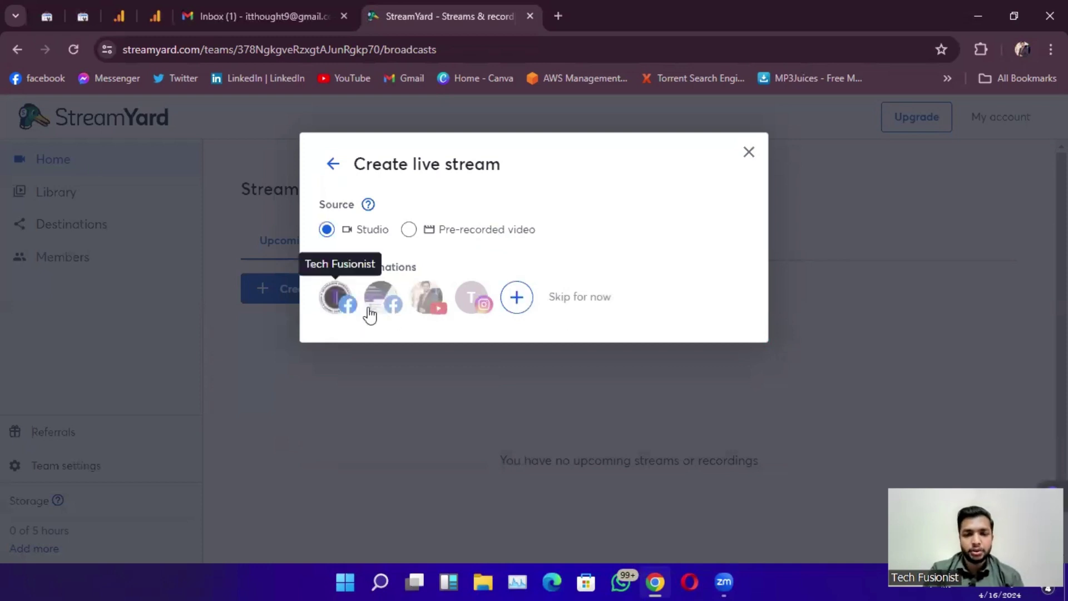
pyautogui.click(469, 306)
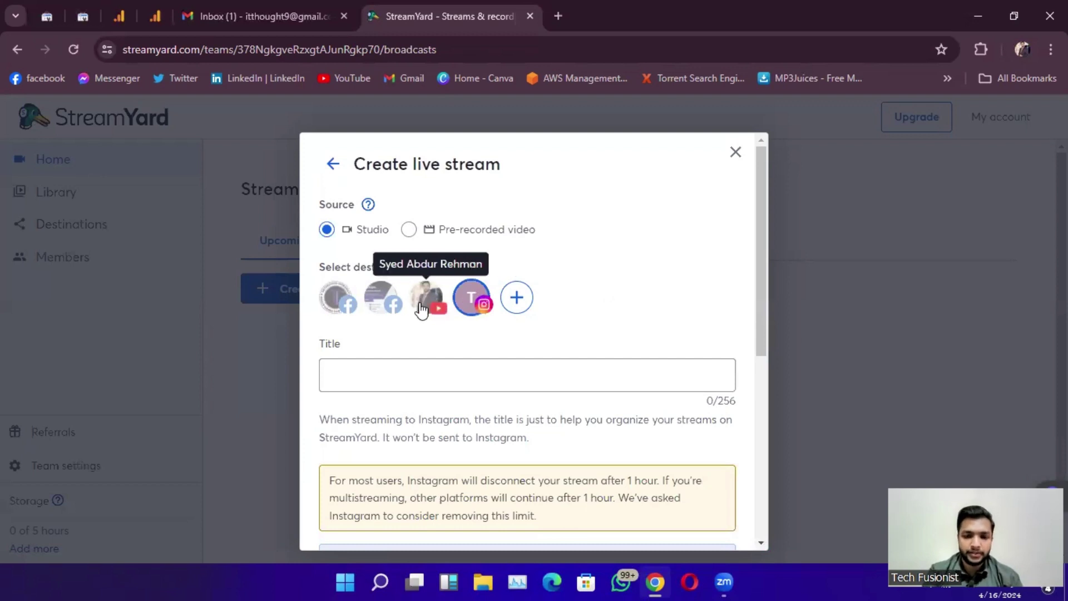
pyautogui.click(421, 307)
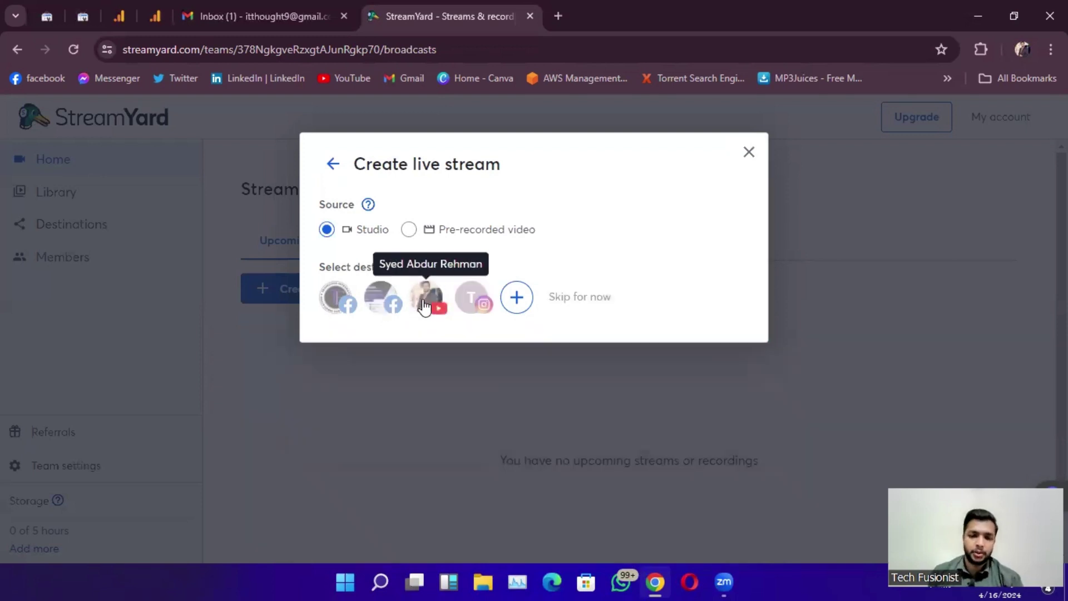
pyautogui.click(424, 306)
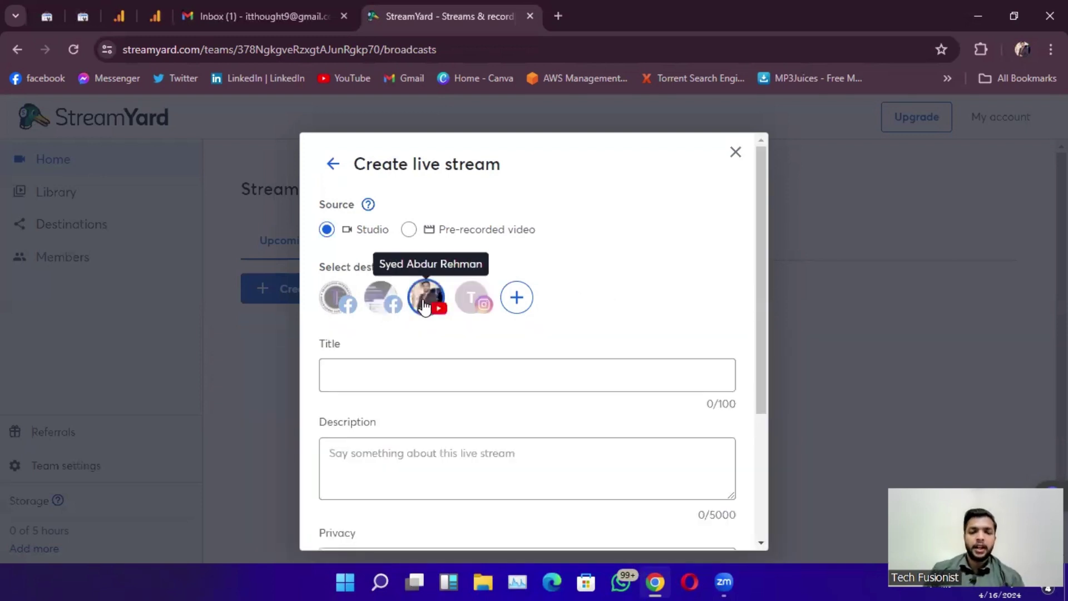
# Enter "Chk Live video" as the live stream's title.
pyautogui.click(422, 363)
pyautogui.write('C')
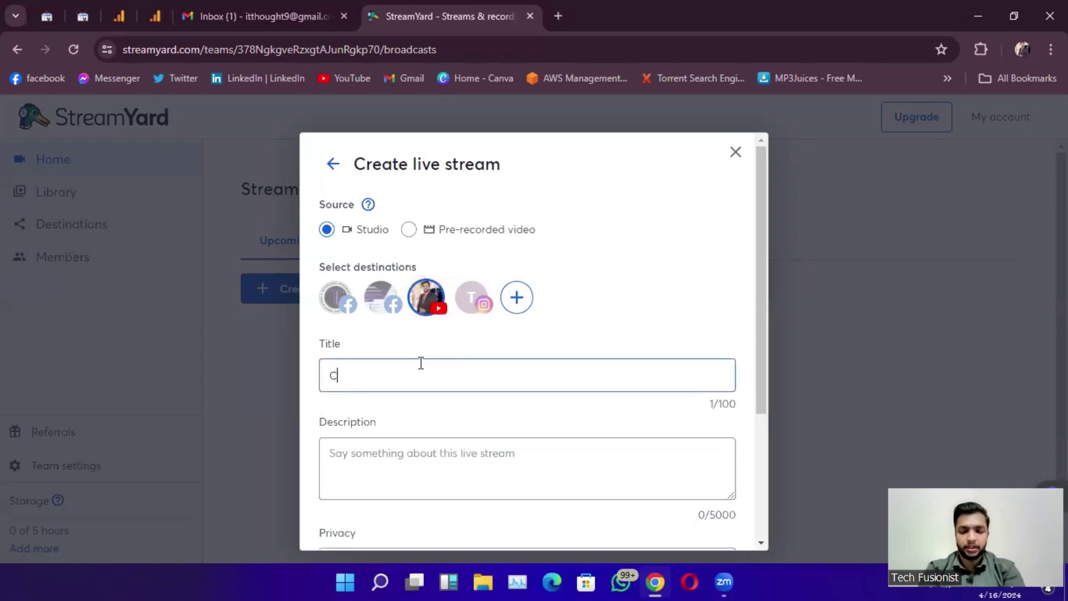
pyautogui.write('hil')
pyautogui.press('BackSpace')
pyautogui.press('BackSpace')
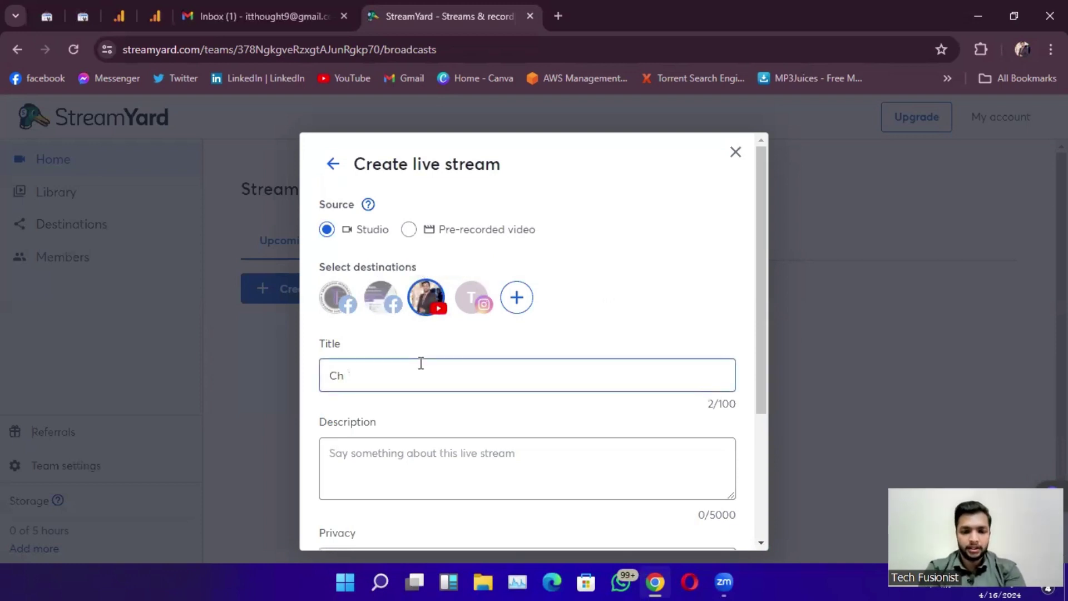
pyautogui.write('k Live ')
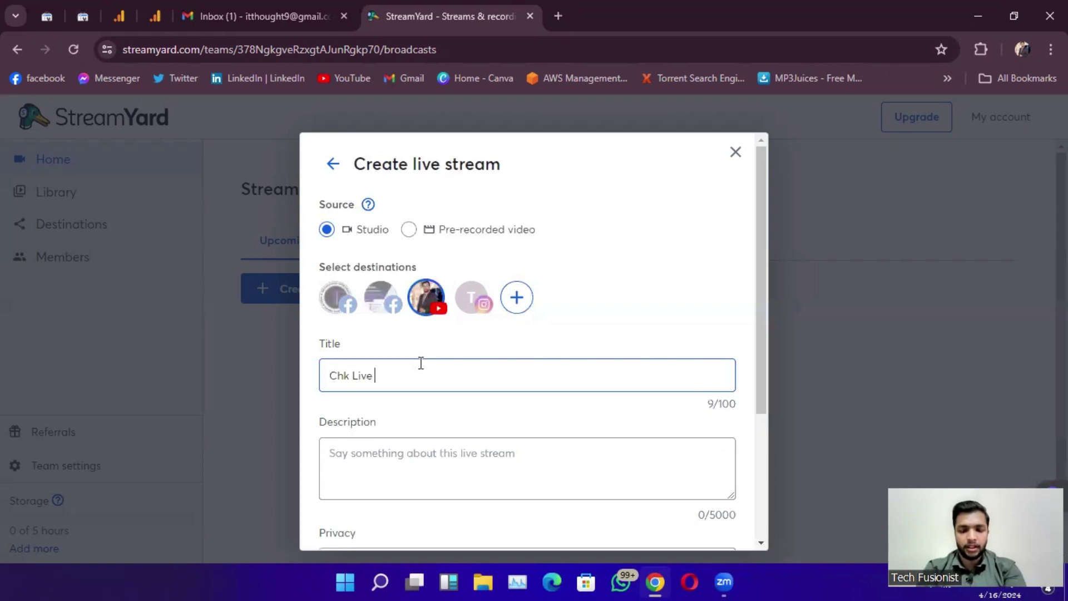
pyautogui.write('video')
# Copy the title "Chk Live video" into the live stream's description.
pyautogui.hotkey('ctrl', 'a')
pyautogui.hotkey('ctrl', 'c')
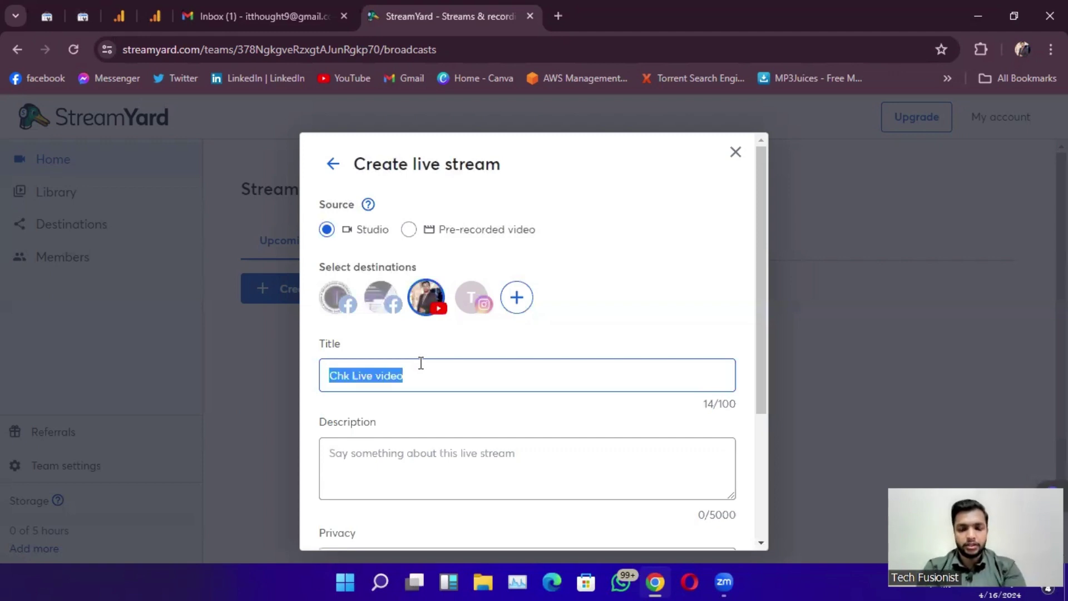
pyautogui.click(441, 485)
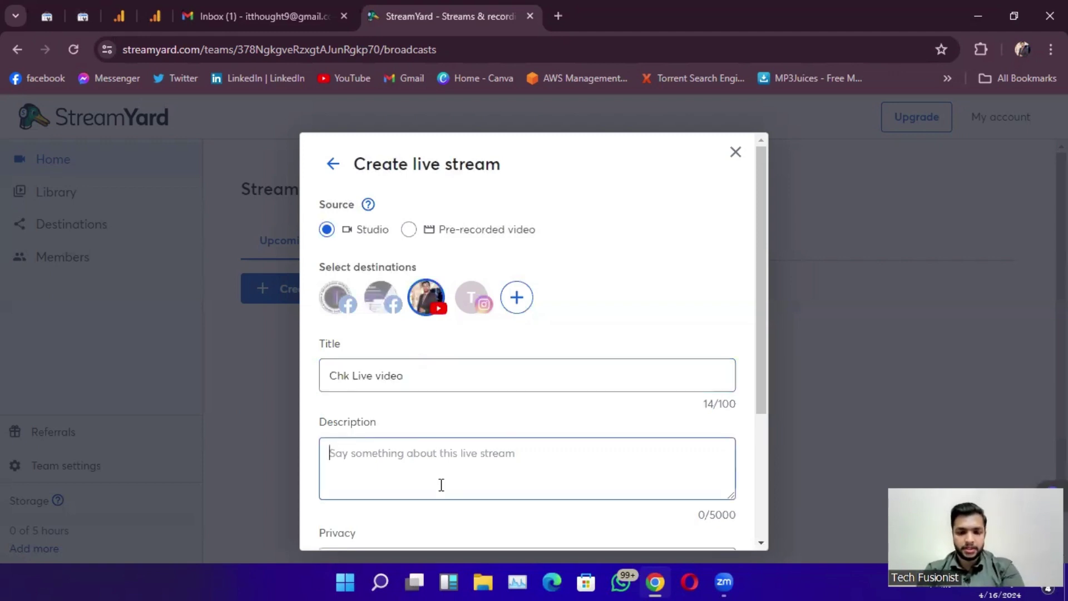
pyautogui.write('v')
pyautogui.press('BackSpace')
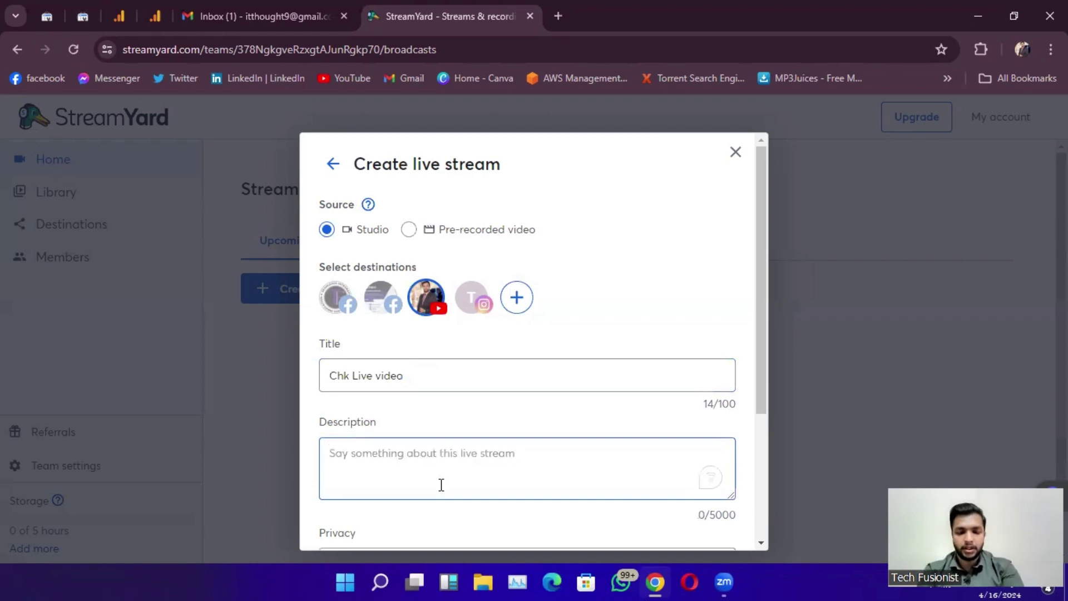
pyautogui.hotkey('ctrl', 'v')
# Create the live stream with Public privacy, leaving it unscheduled.
pyautogui.scroll(-1, 443, 491)
pyautogui.scroll(-3, 444, 492)
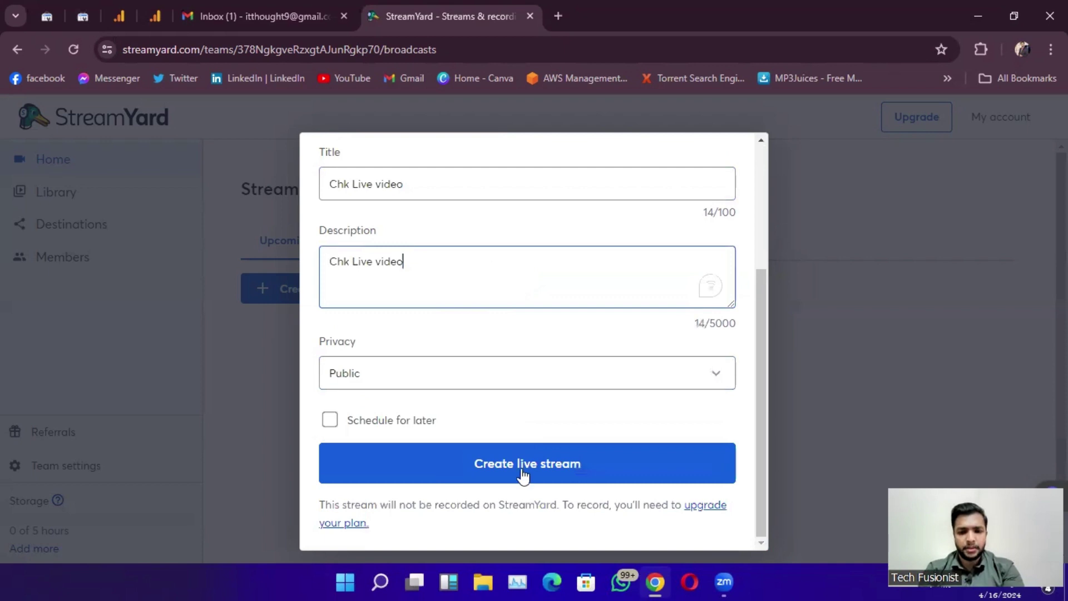
pyautogui.click(332, 419)
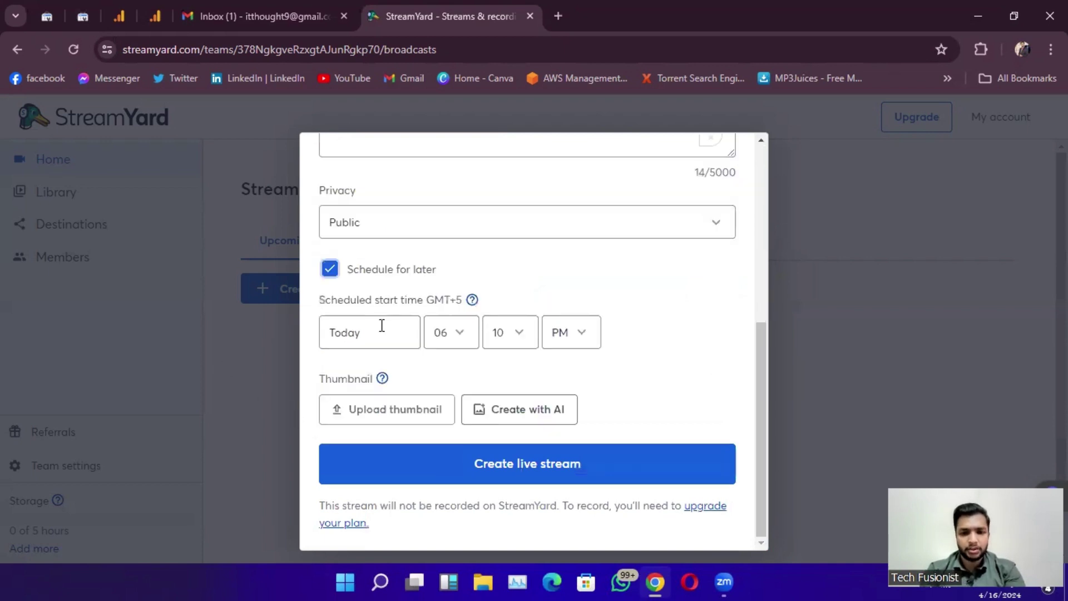
pyautogui.click(330, 269)
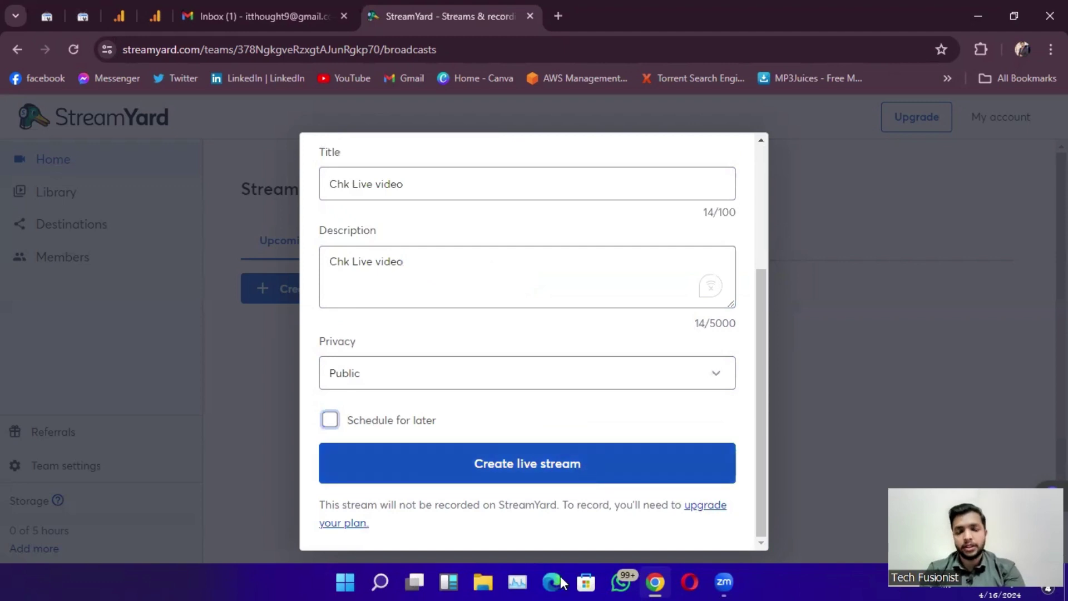
pyautogui.click(546, 464)
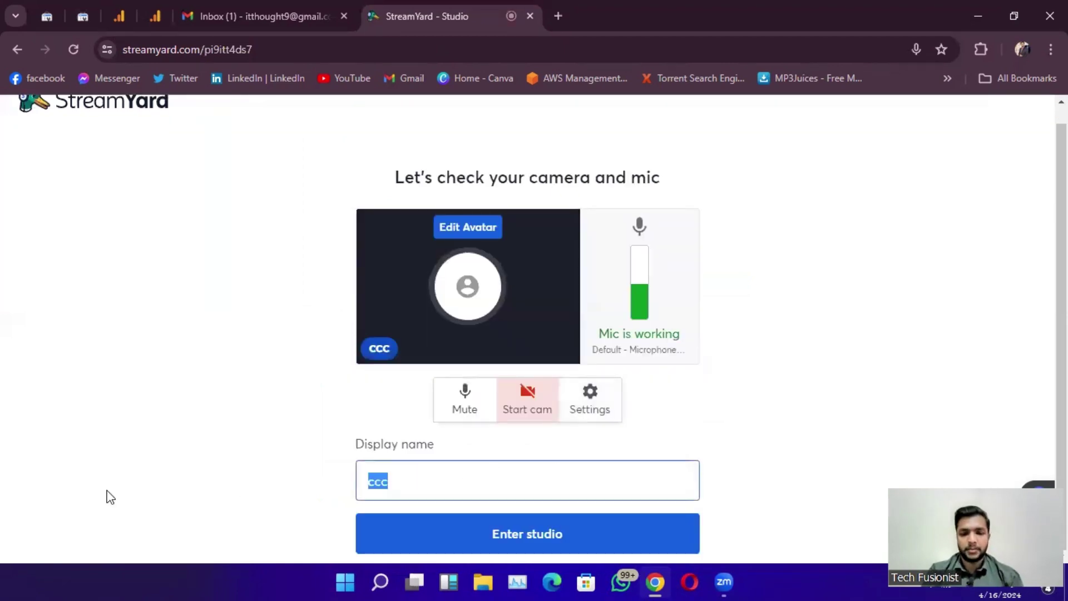
# Enter the host's full name as the display name and enter the studio.
pyautogui.write('Syed')
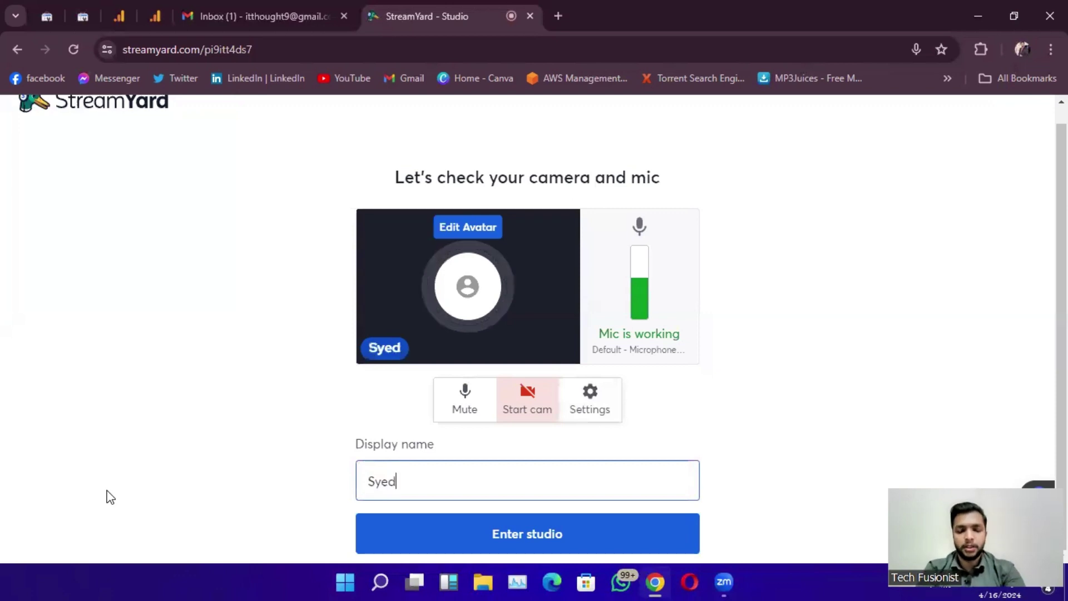
pyautogui.write(' Abduer')
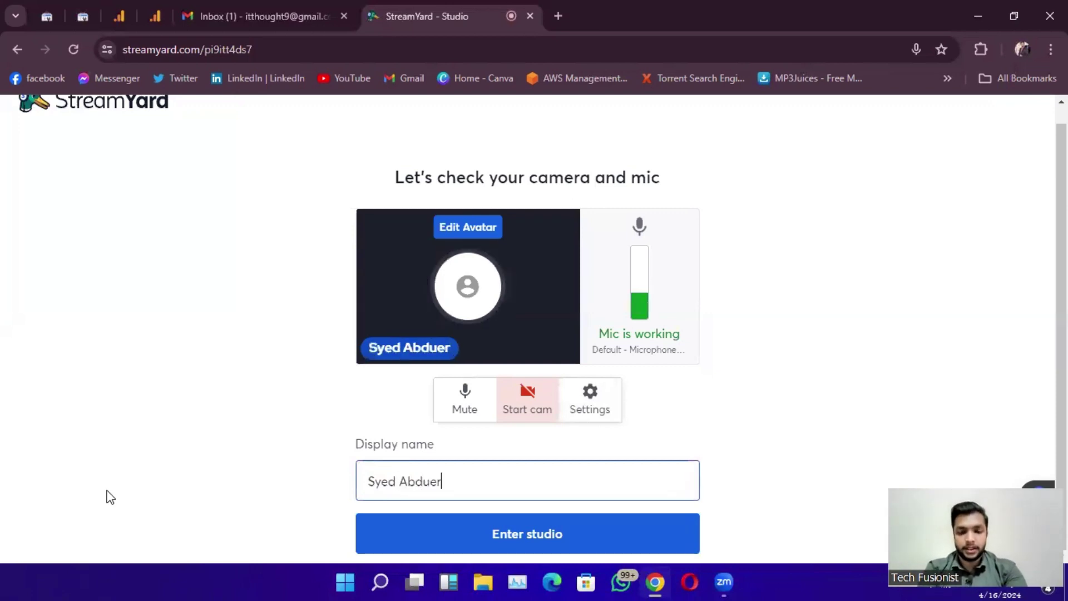
pyautogui.press('BackSpace')
pyautogui.press('BackSpace')
pyautogui.write('r Rehman')
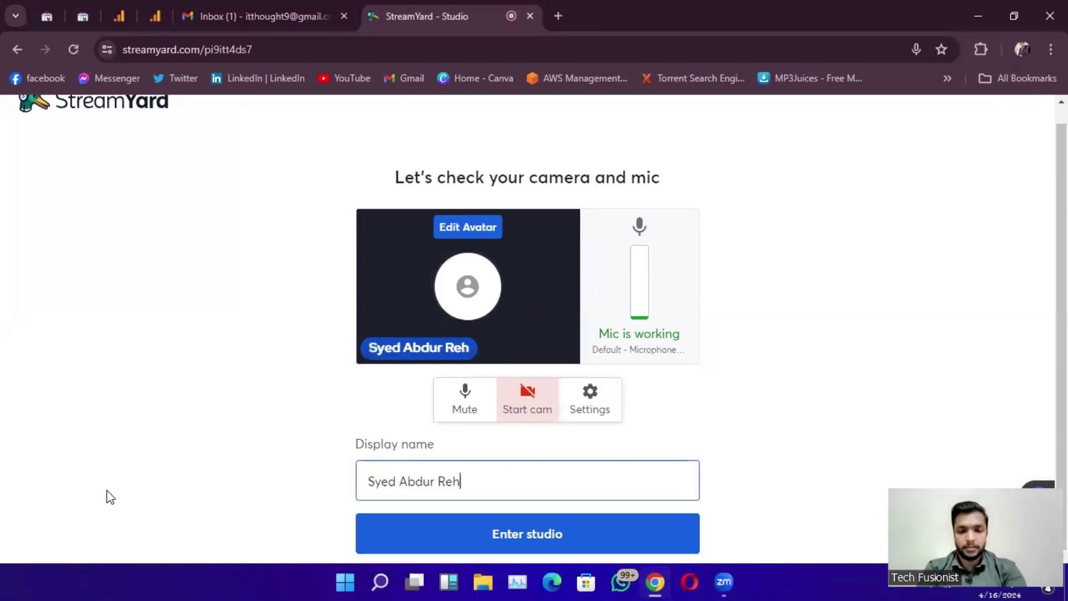
pyautogui.click(555, 530)
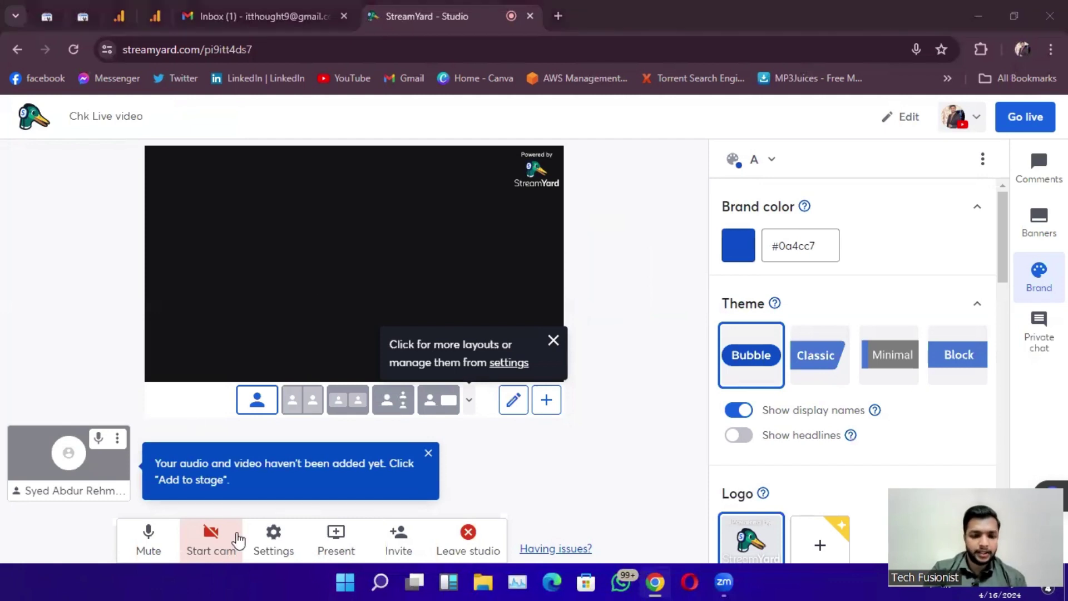
# Dismiss the studio tip, add the host's feed to the stage and take it off again.
pyautogui.click(429, 455)
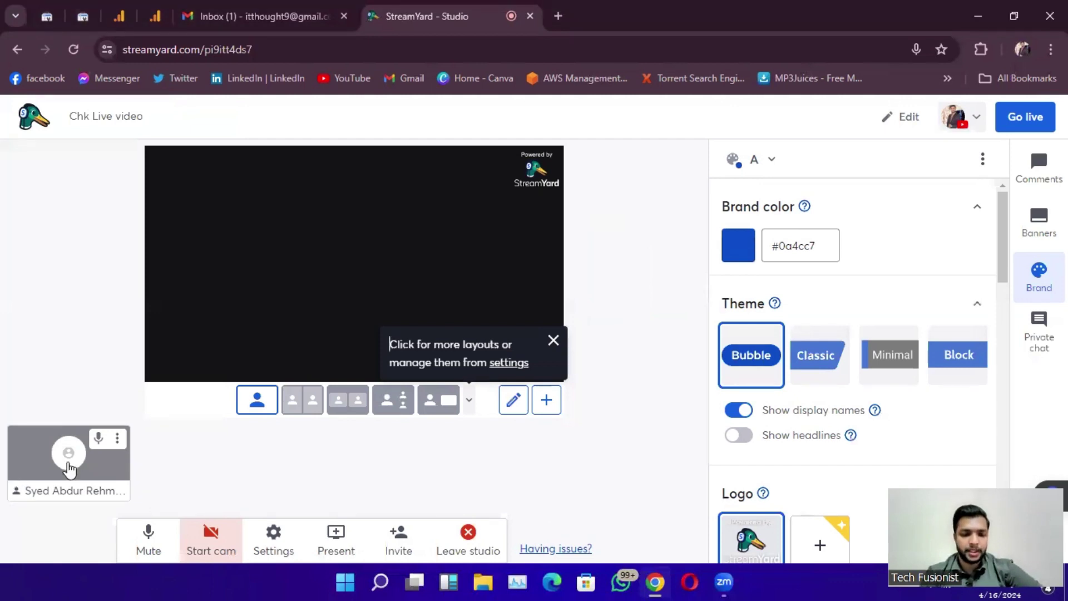
pyautogui.moveTo(71, 469)
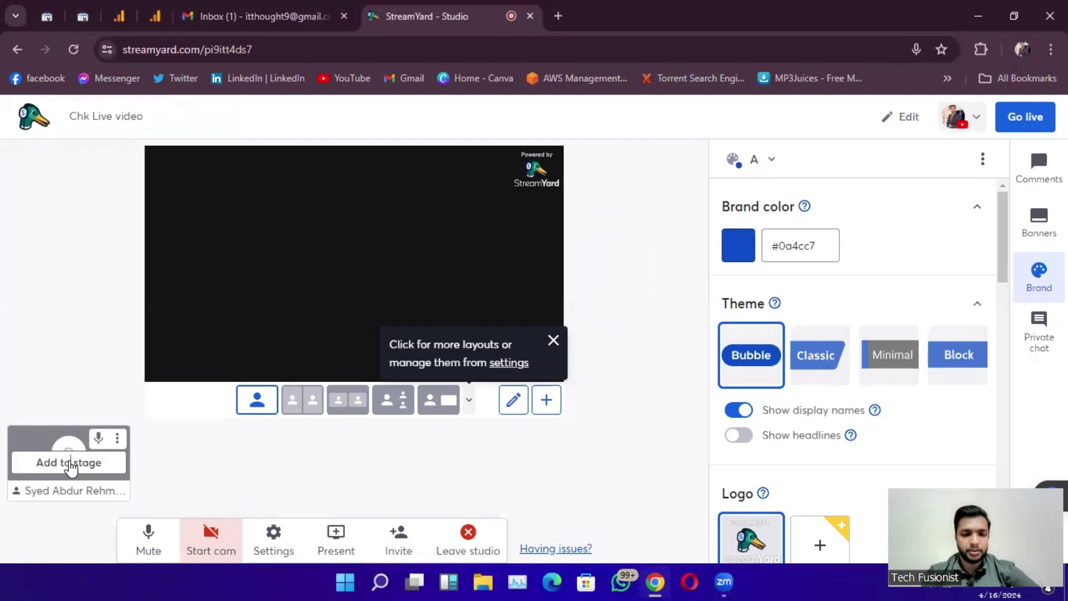
pyautogui.click(70, 463)
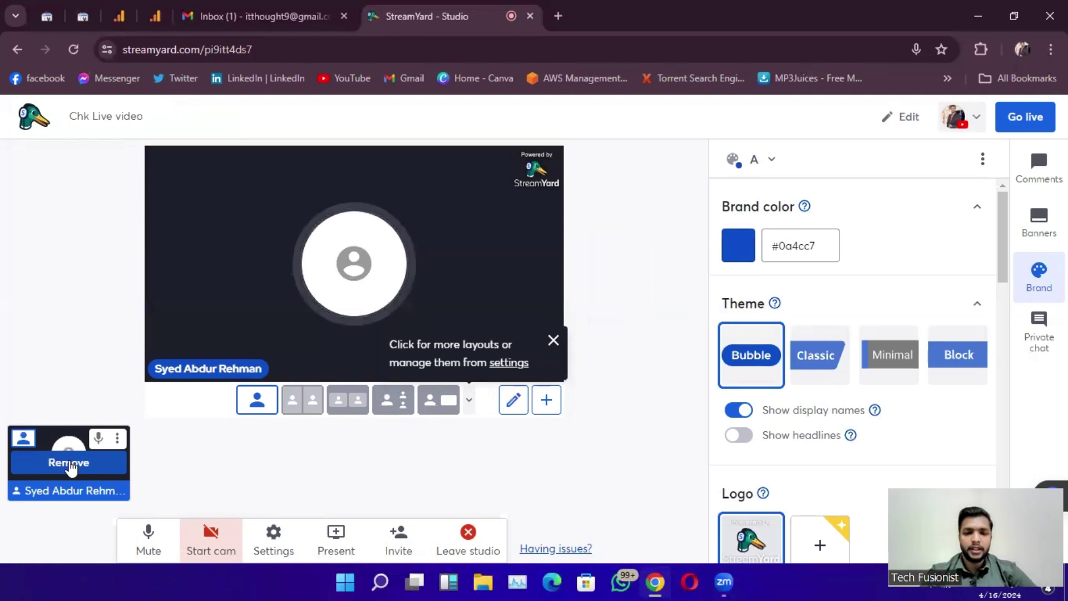
pyautogui.click(69, 463)
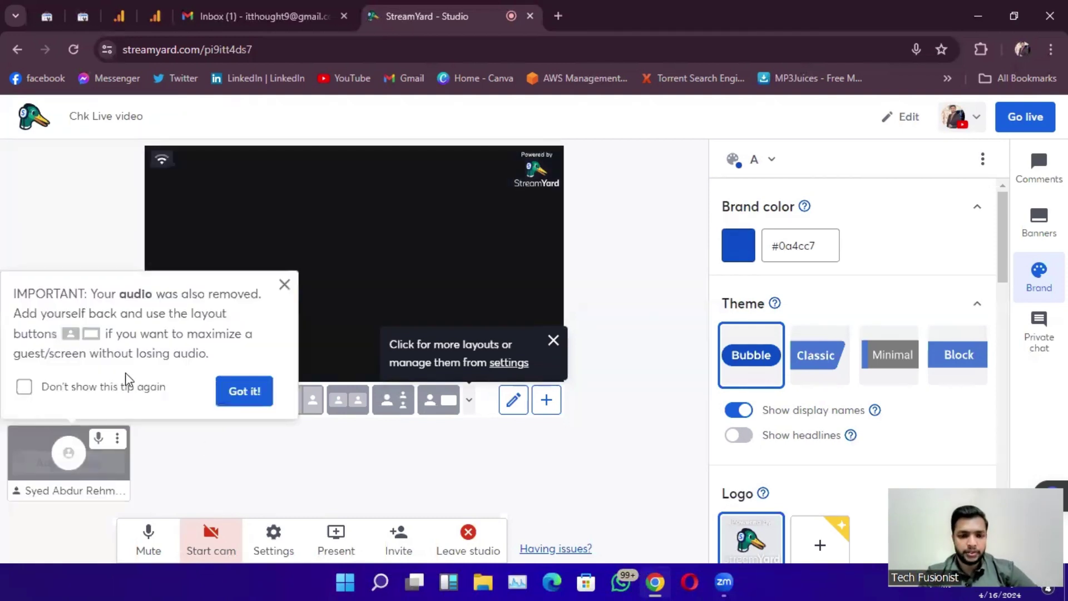
pyautogui.click(284, 289)
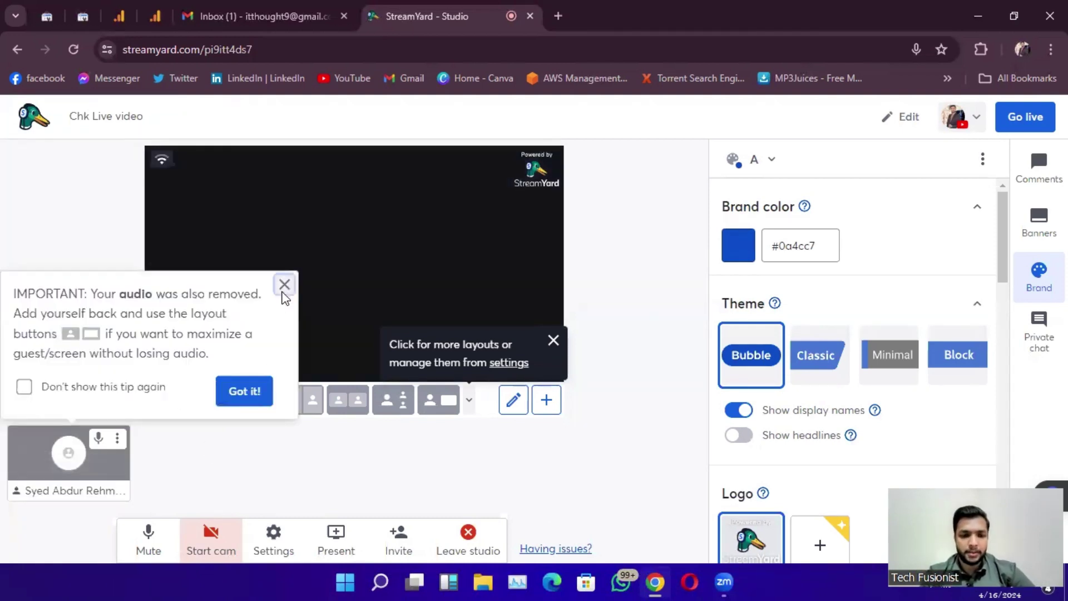
# Try to start the camera in the studio, allowing the browser to use the cameras.
pyautogui.click(206, 547)
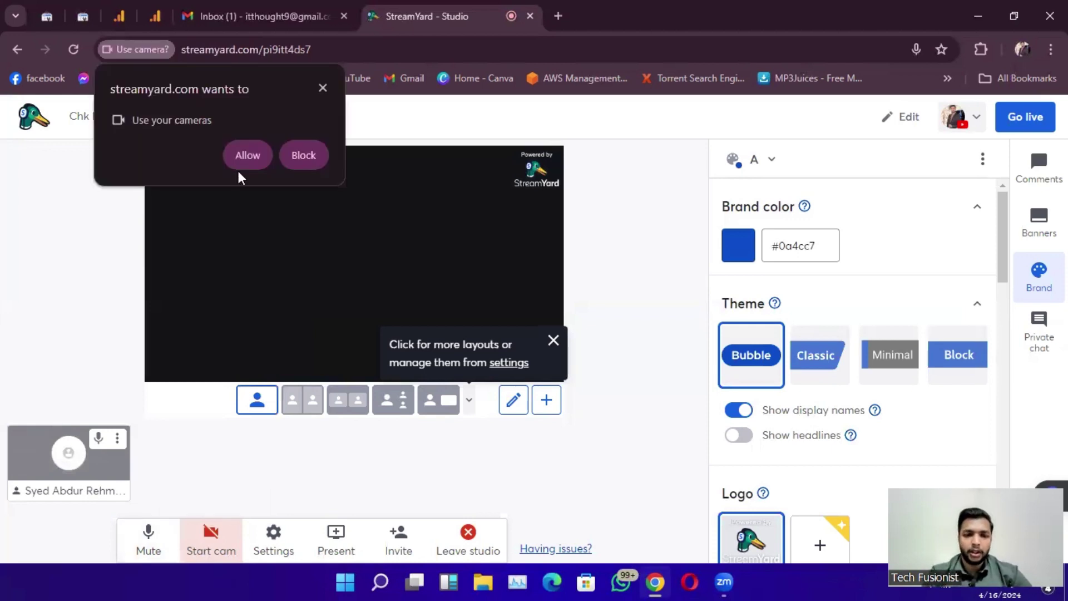
pyautogui.click(245, 156)
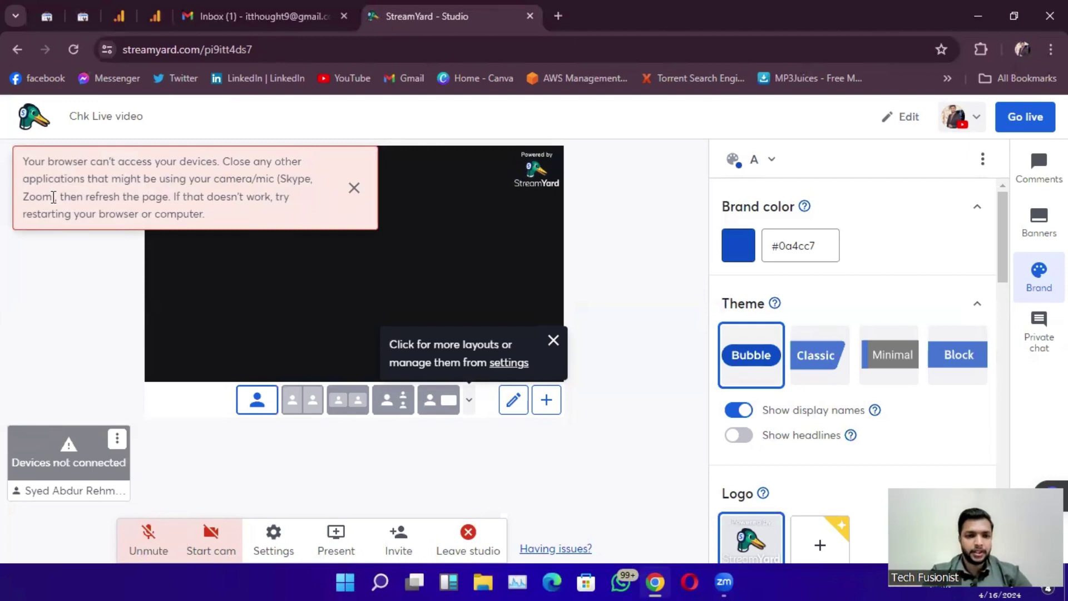
pyautogui.moveTo(52, 196); pyautogui.dragTo(282, 174)
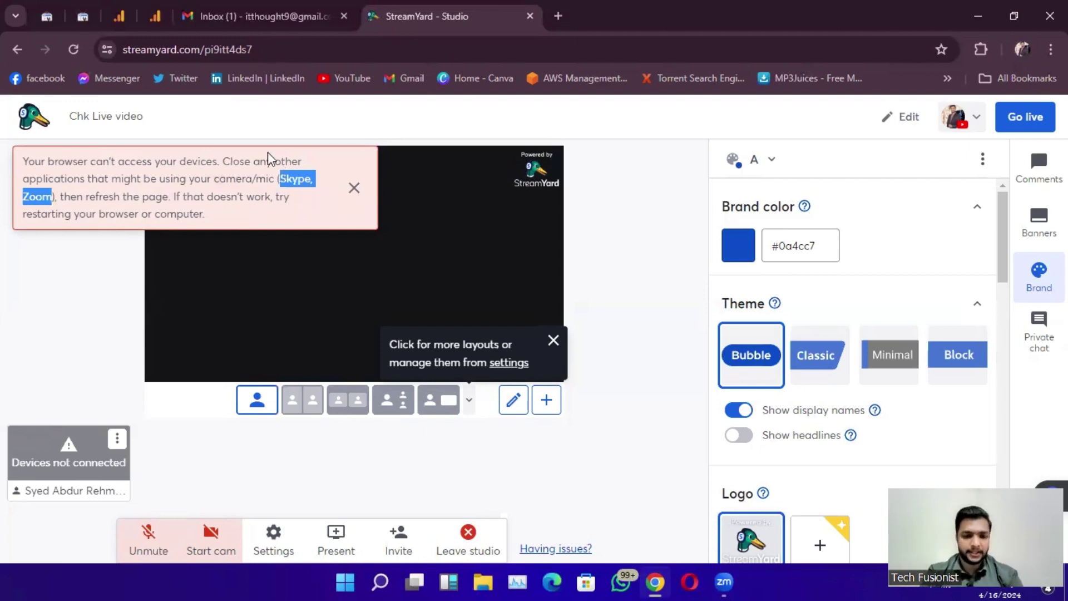
pyautogui.click(458, 488)
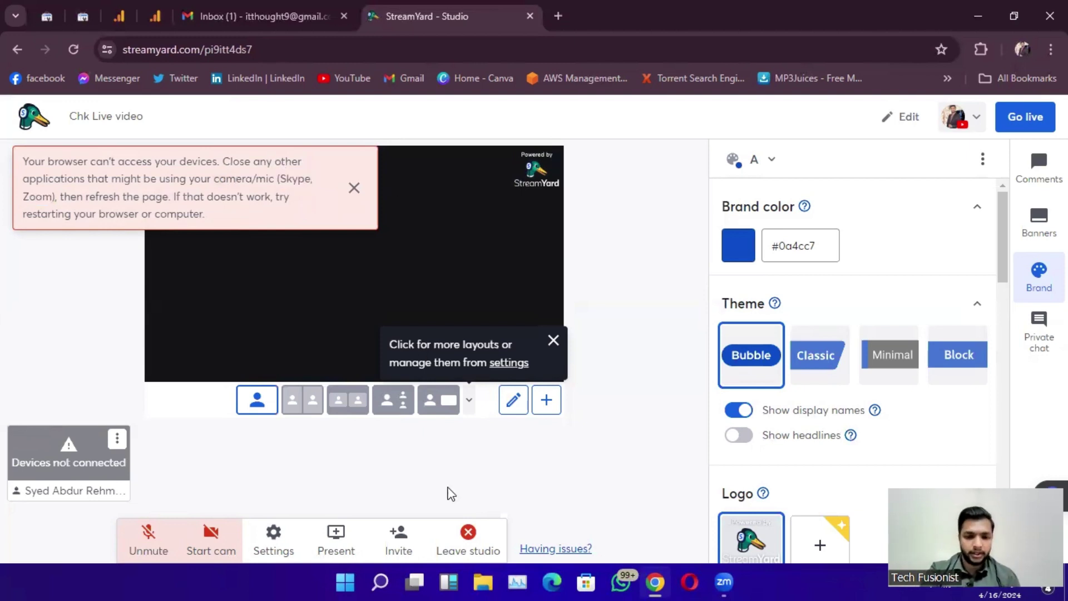
# Check the studio's virtual background and audio settings, and start the camera again.
pyautogui.click(262, 553)
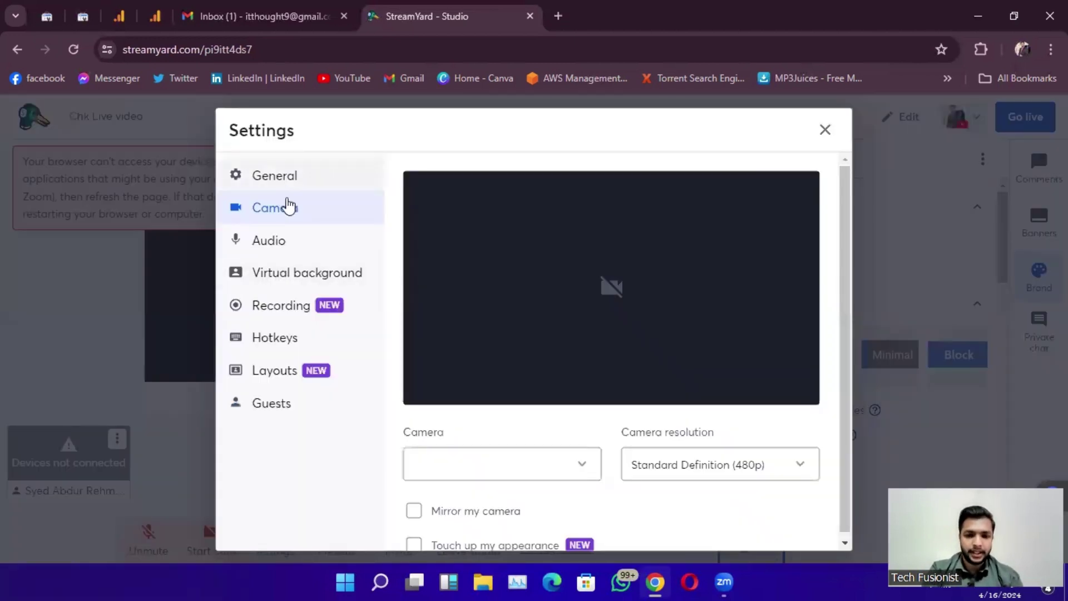
pyautogui.click(302, 275)
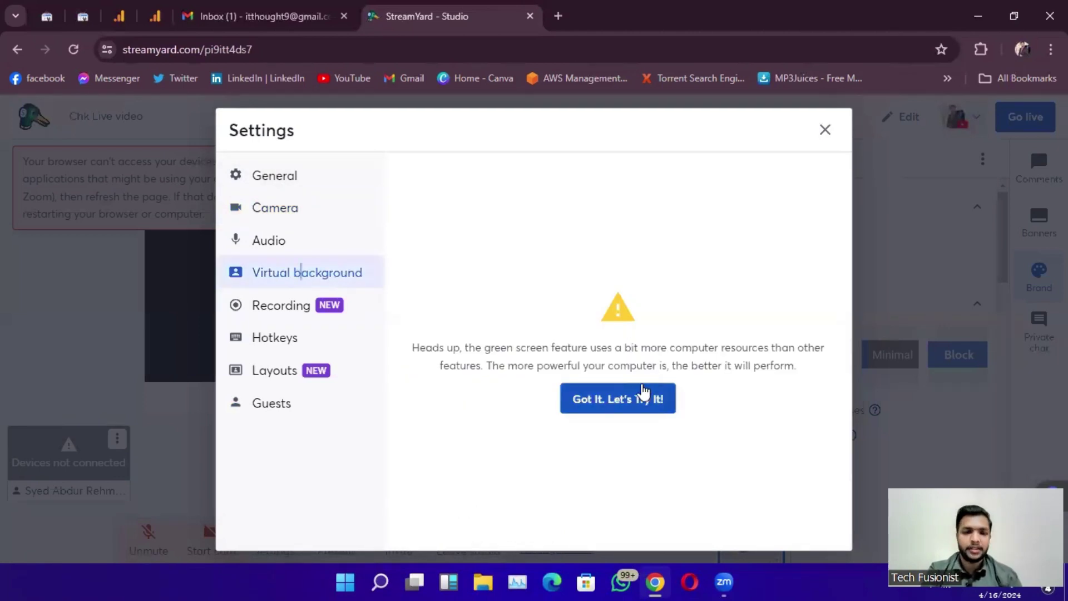
pyautogui.click(285, 246)
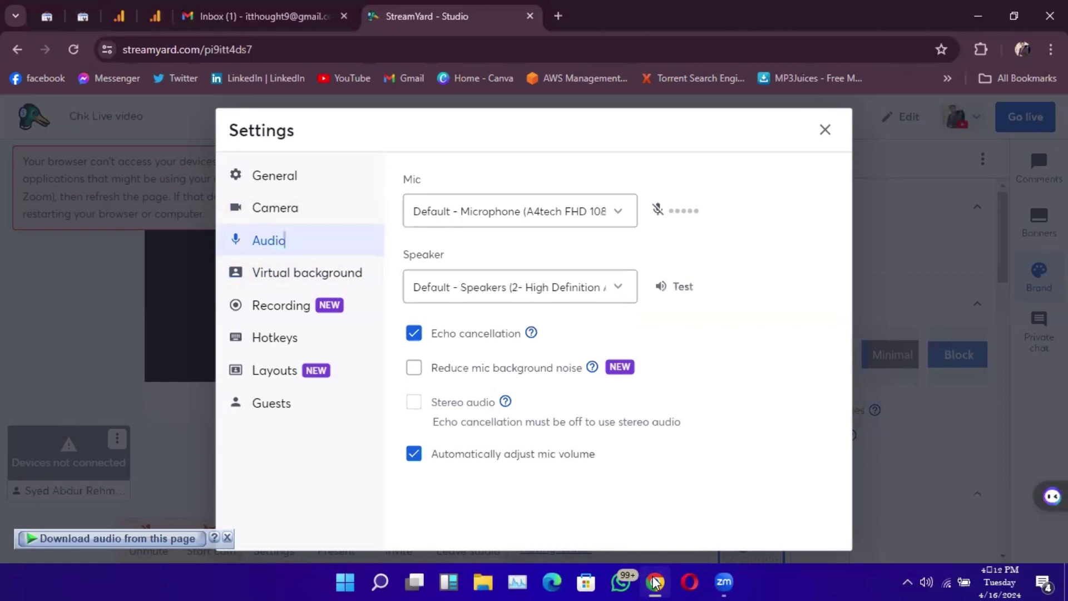
pyautogui.click(263, 258)
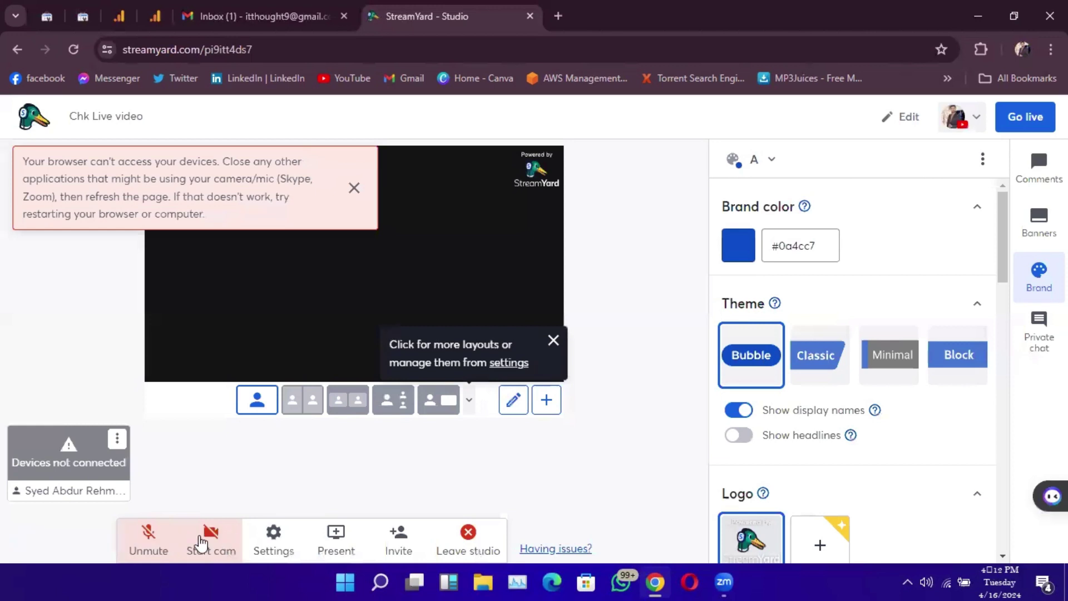
pyautogui.click(202, 543)
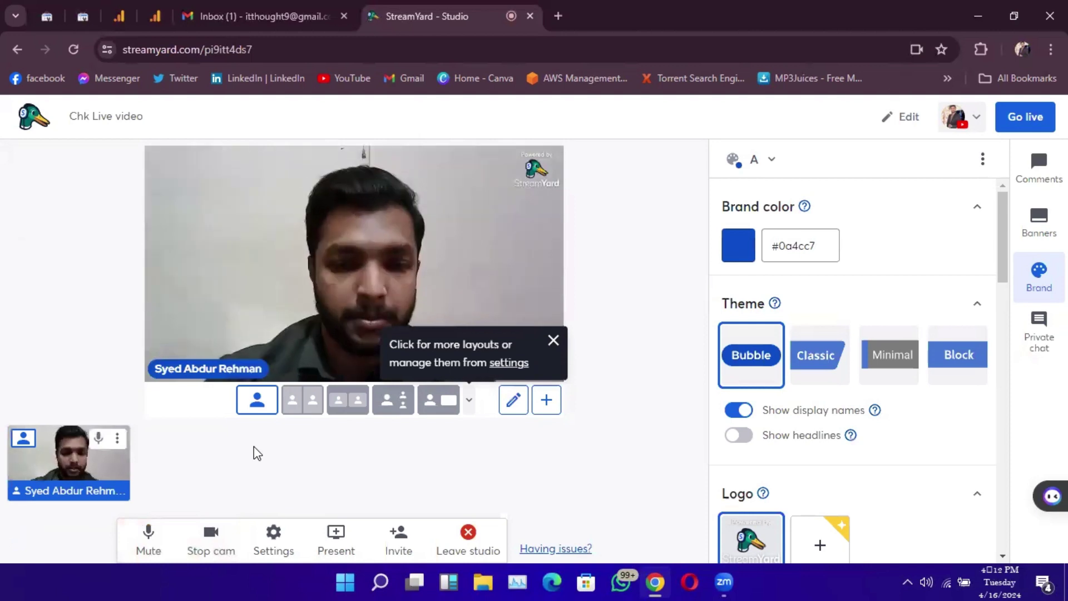
# Try the brick wall, living room and blur virtual backgrounds on the camera feed, and set the background back to None.
pyautogui.click(276, 541)
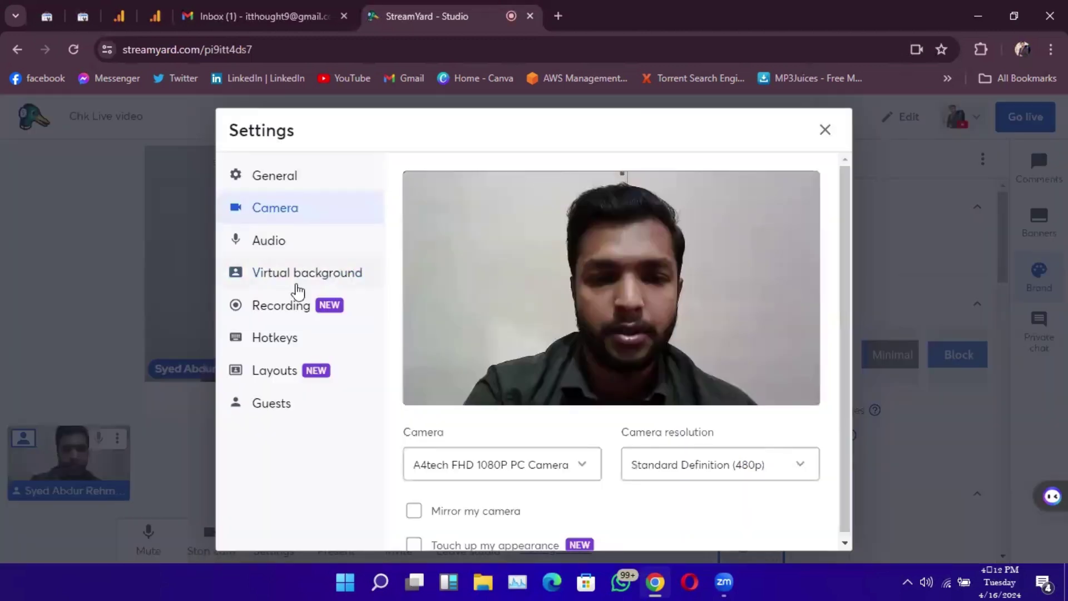
pyautogui.click(332, 283)
pyautogui.click(581, 398)
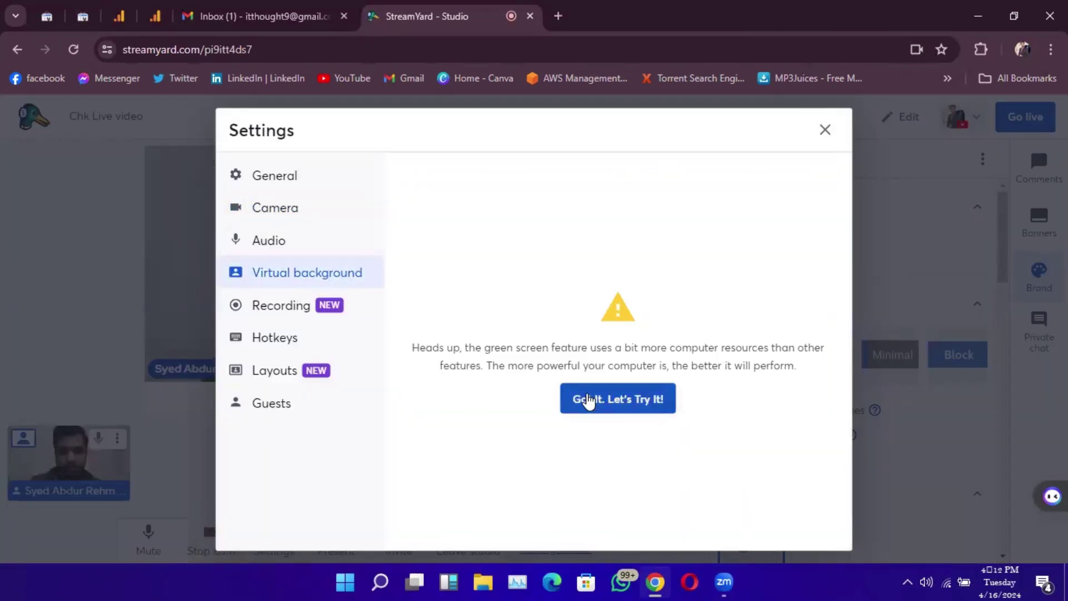
pyautogui.click(625, 394)
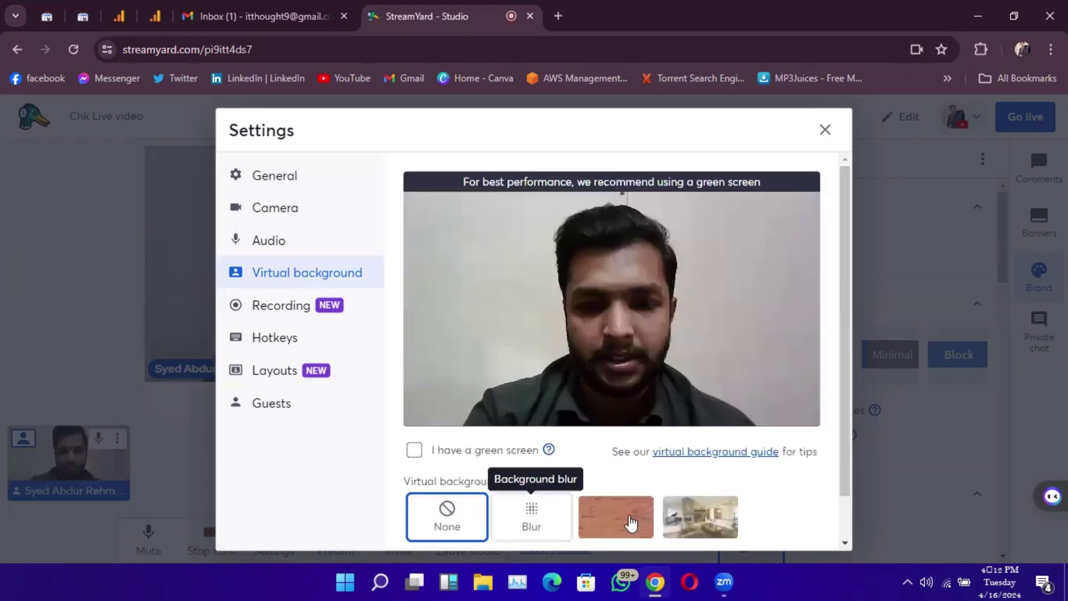
pyautogui.click(632, 523)
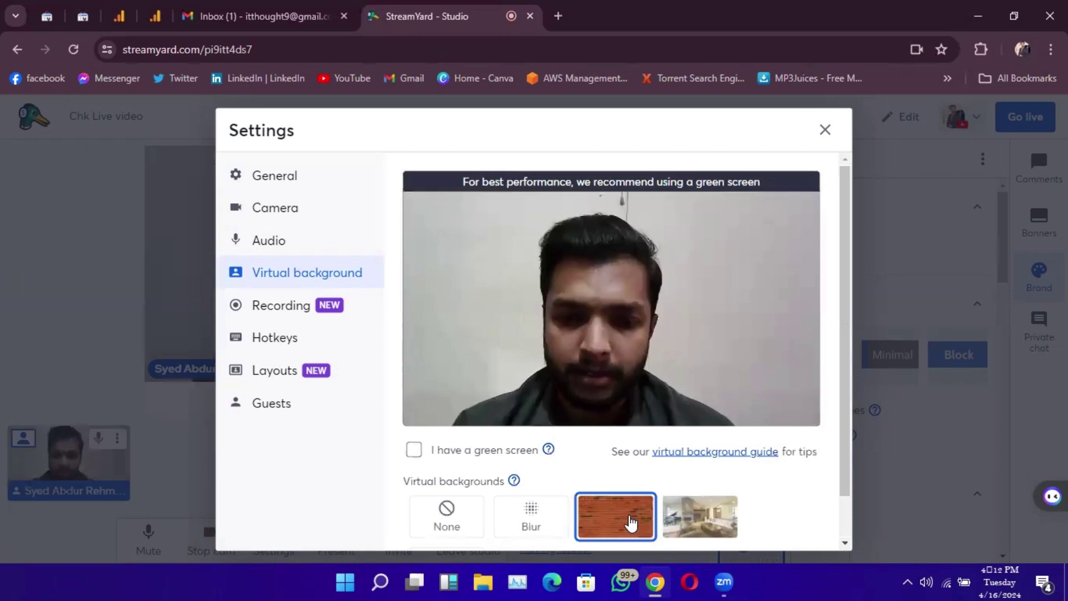
pyautogui.click(703, 520)
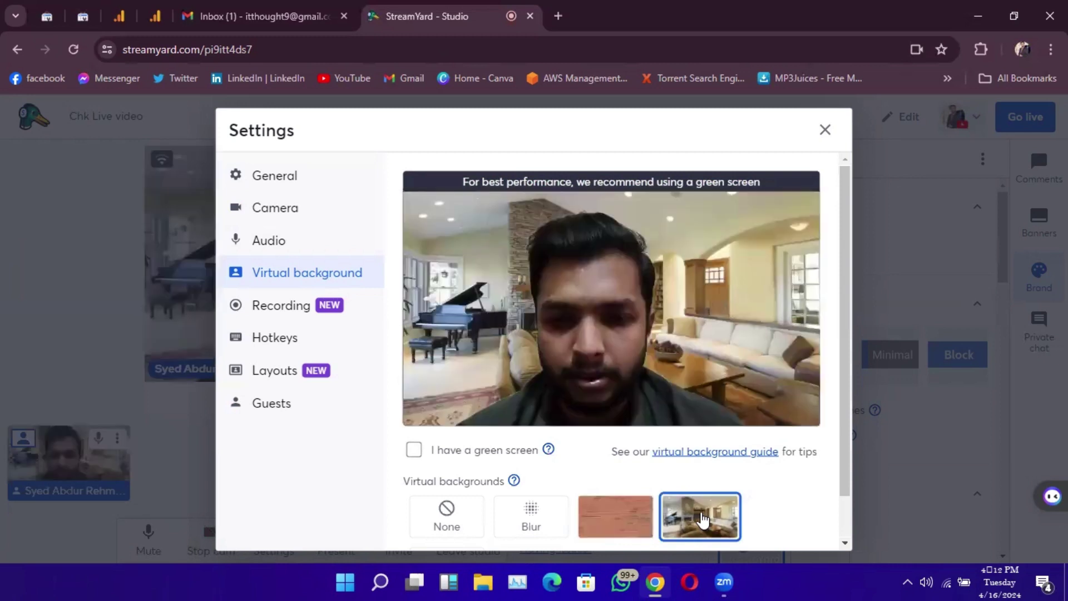
pyautogui.click(602, 510)
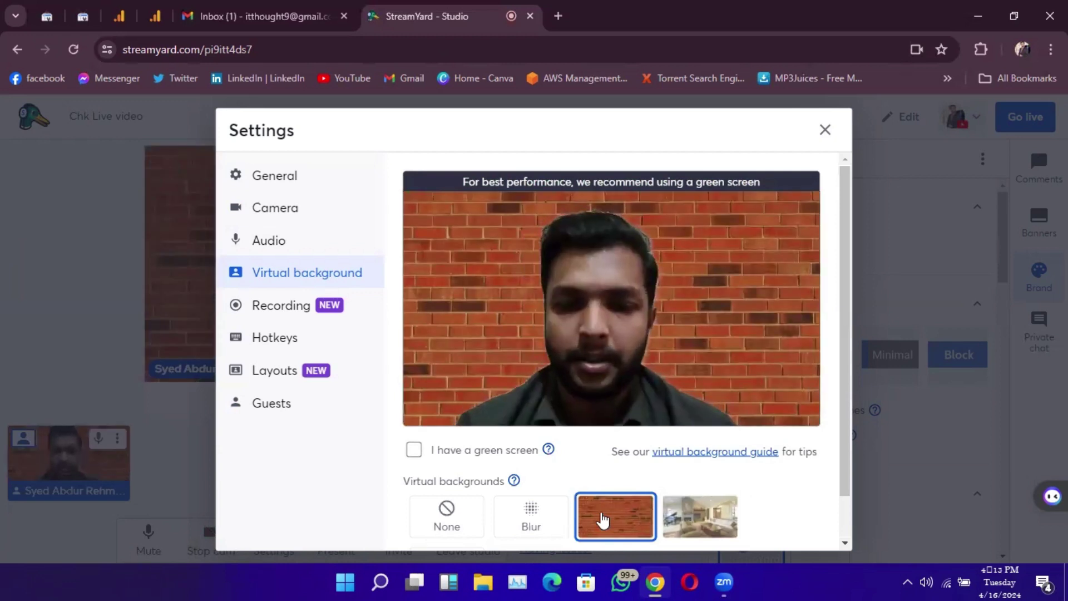
pyautogui.click(536, 511)
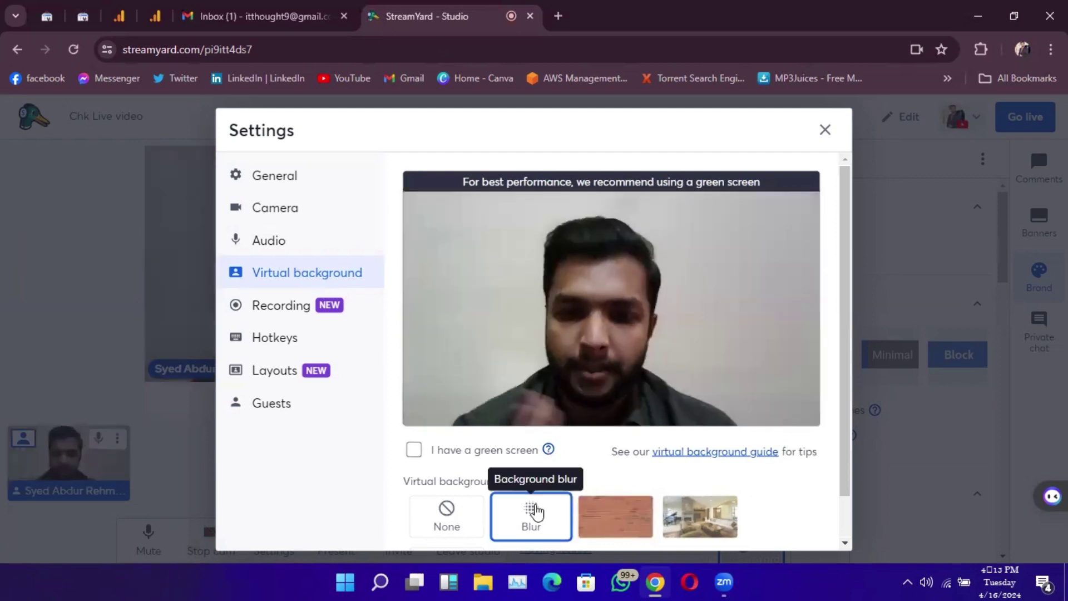
pyautogui.click(456, 521)
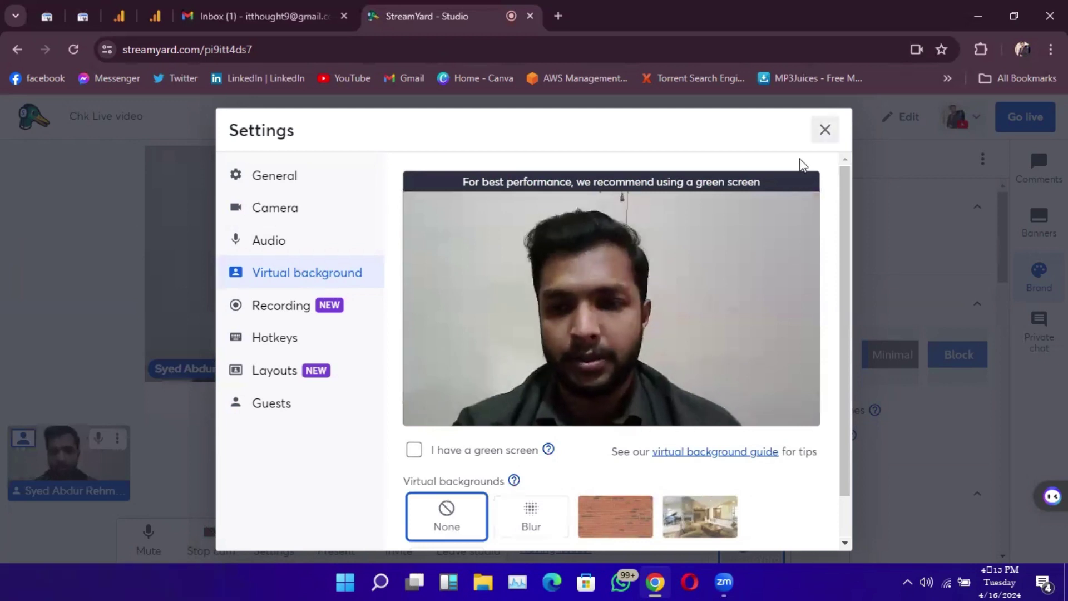
pyautogui.click(825, 129)
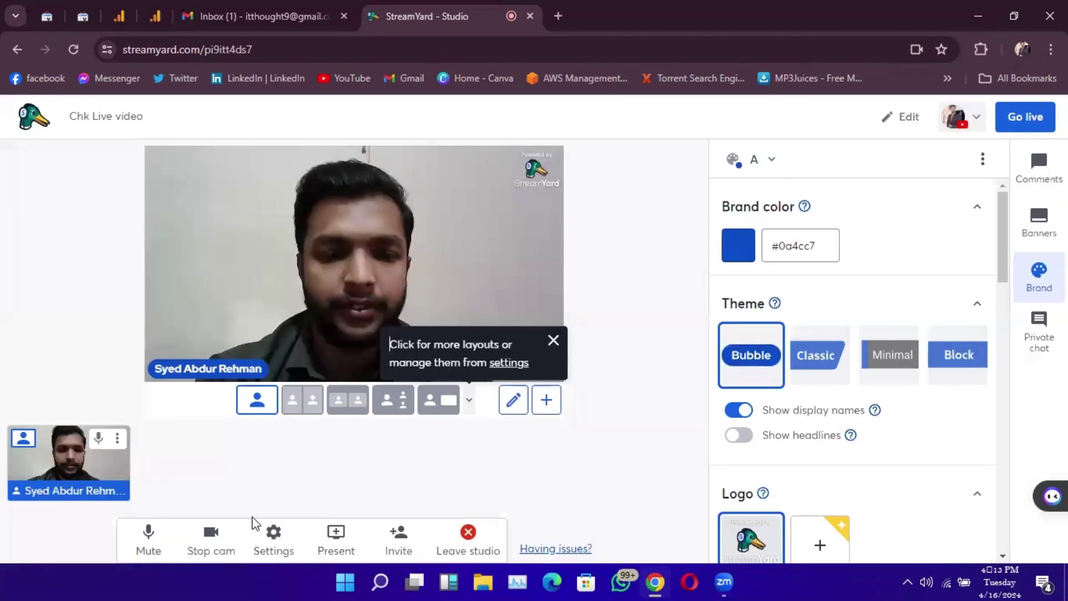
# Stop the host's camera.
pyautogui.click(203, 554)
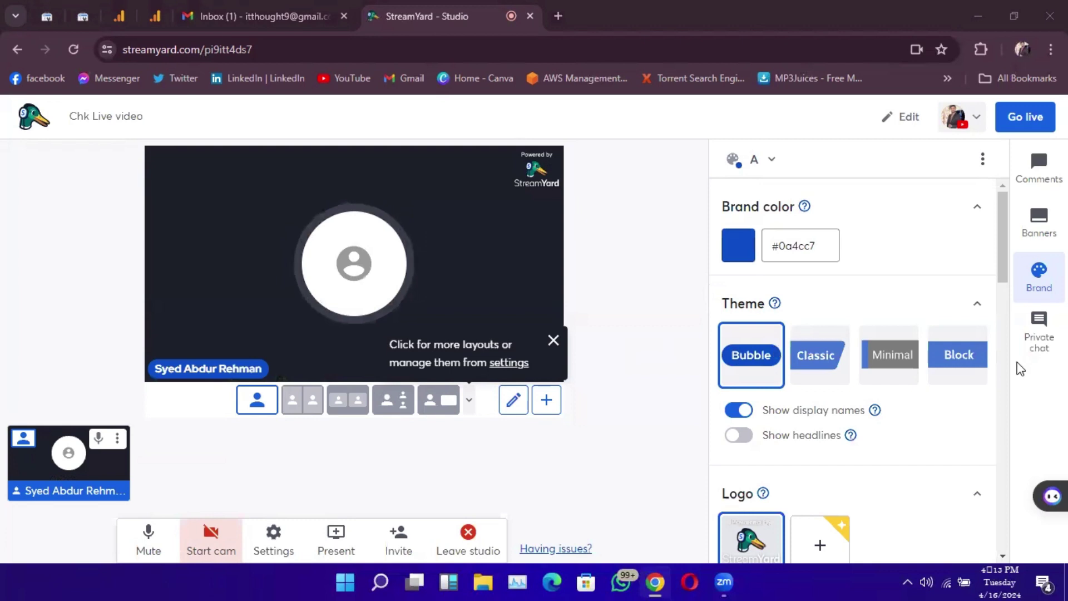
# Set the brand color to yellow #d7d52d and the brand theme to Classic.
pyautogui.click(745, 253)
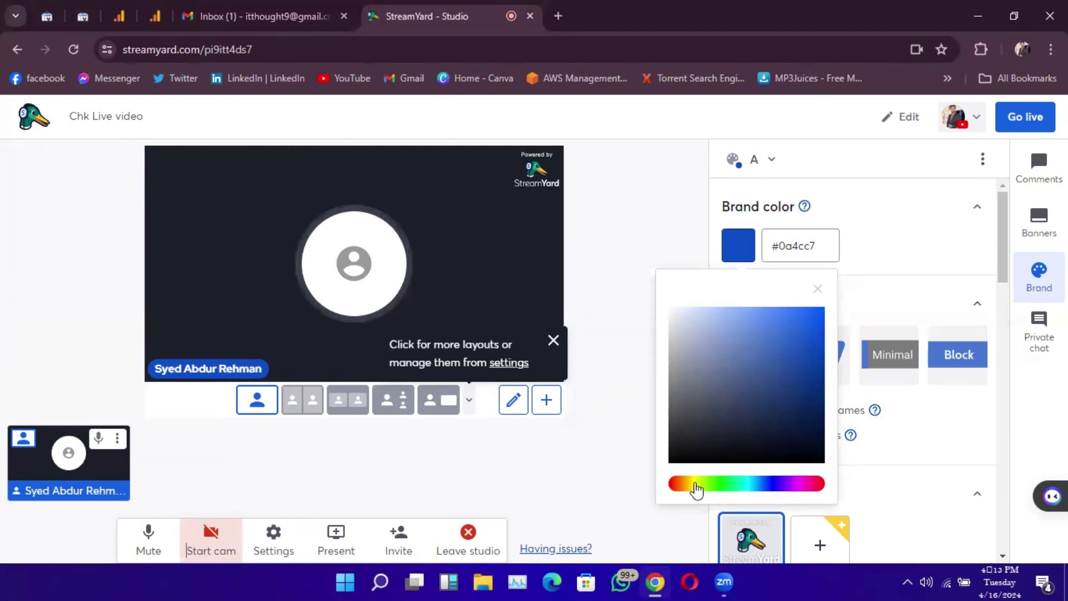
pyautogui.click(790, 331)
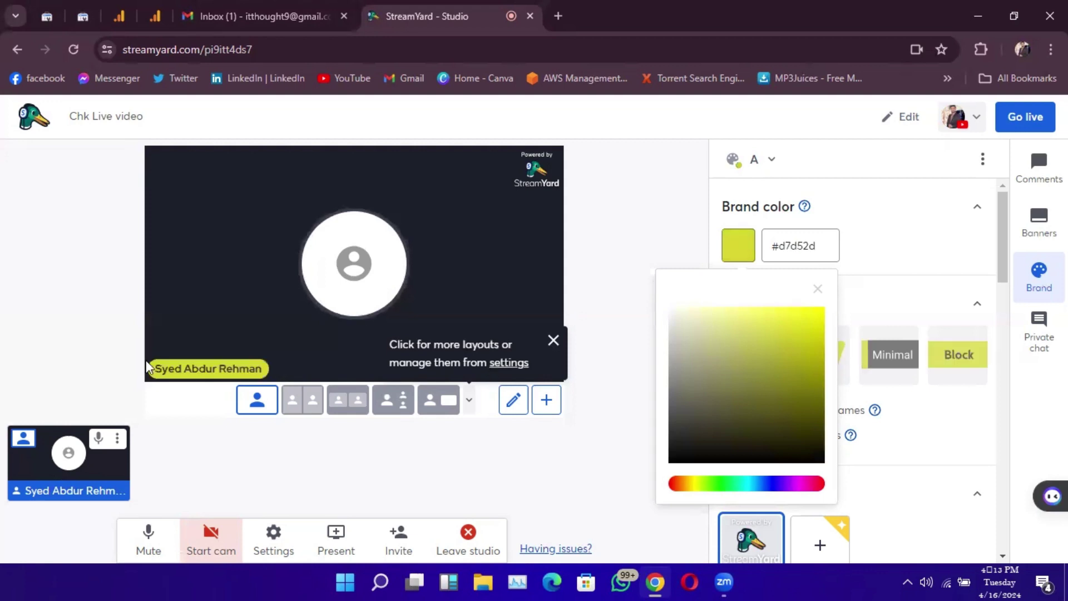
pyautogui.click(832, 341)
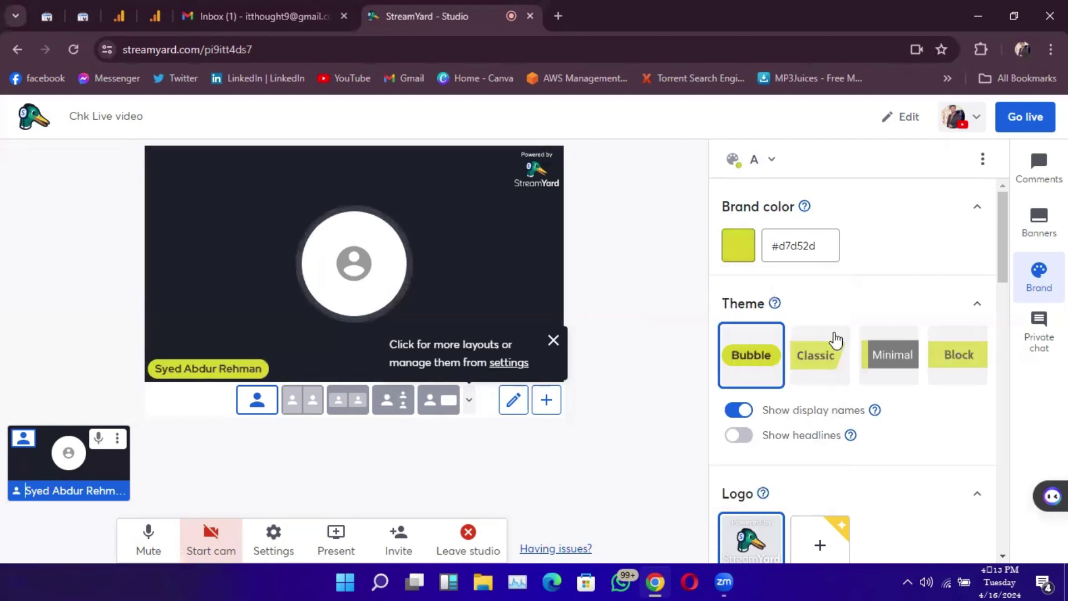
pyautogui.click(816, 367)
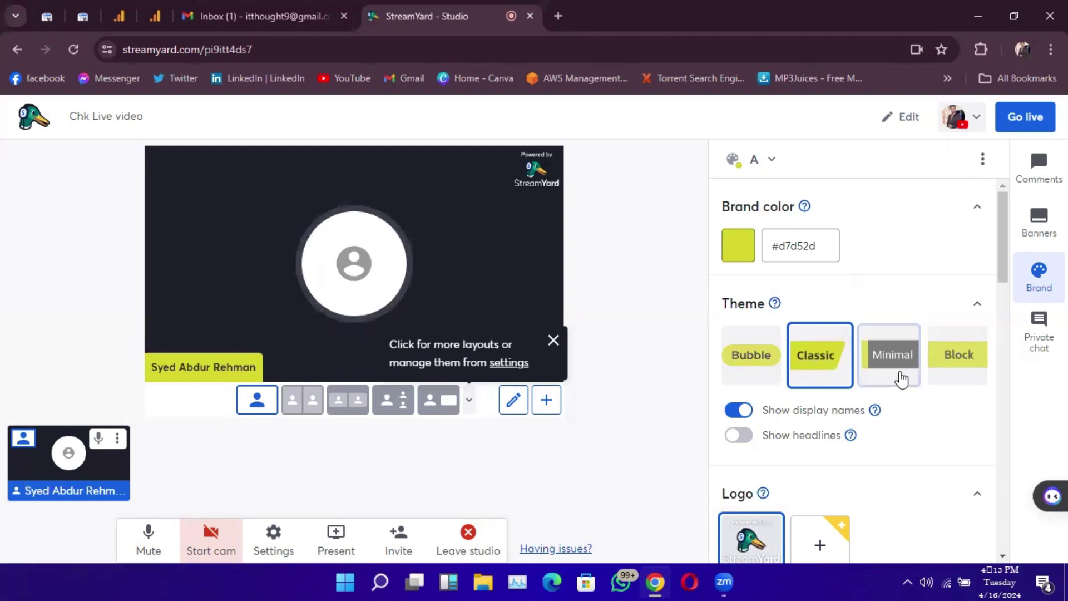
# Try to add a custom logo to the brand, and dismiss the upgrade offer.
pyautogui.scroll(-1, 889, 379)
pyautogui.scroll(-3, 723, 428)
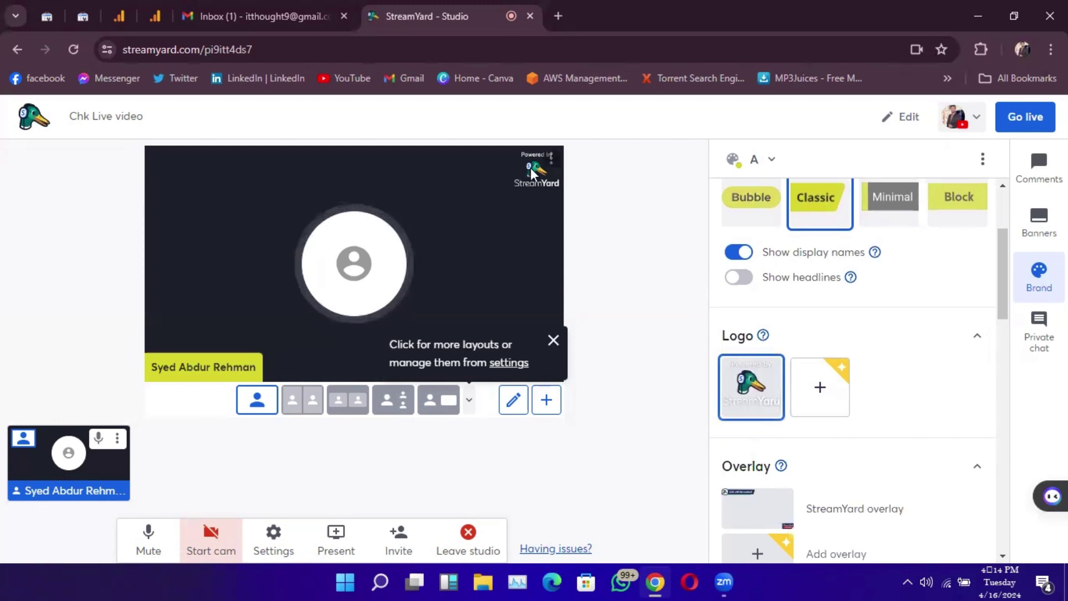
pyautogui.click(822, 384)
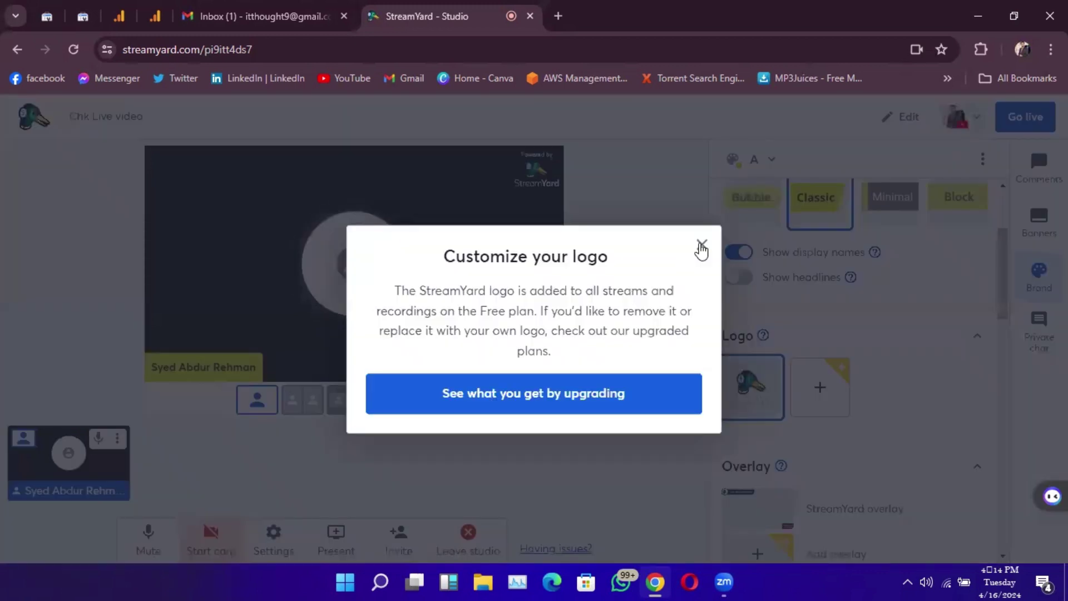
pyautogui.click(823, 394)
pyautogui.scroll(-1, 877, 404)
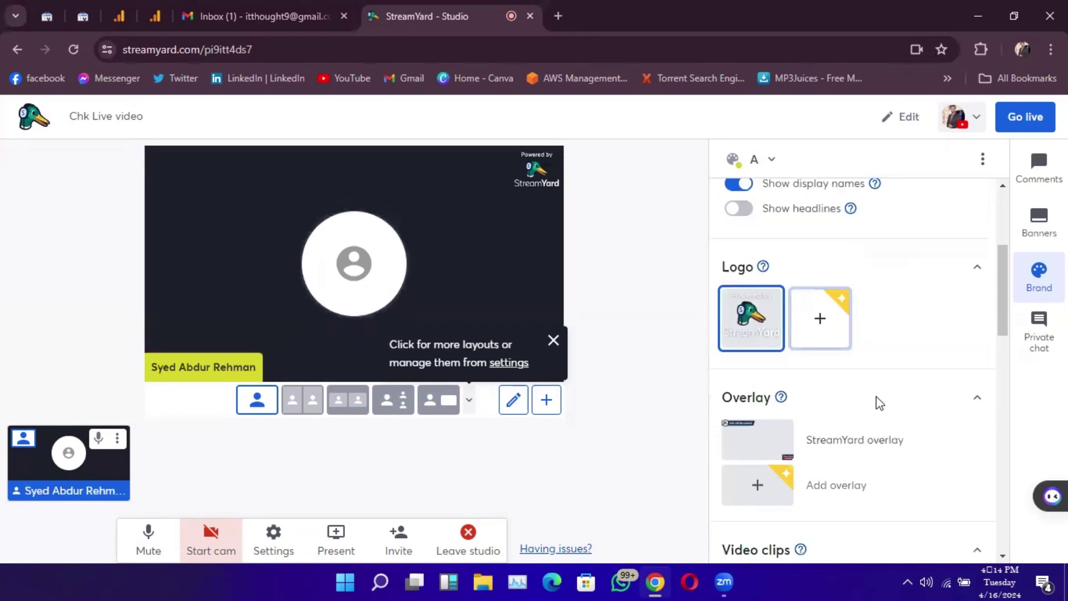
# Examine the brand's overlay, video clip, background and background music options.
pyautogui.scroll(-4, 835, 392)
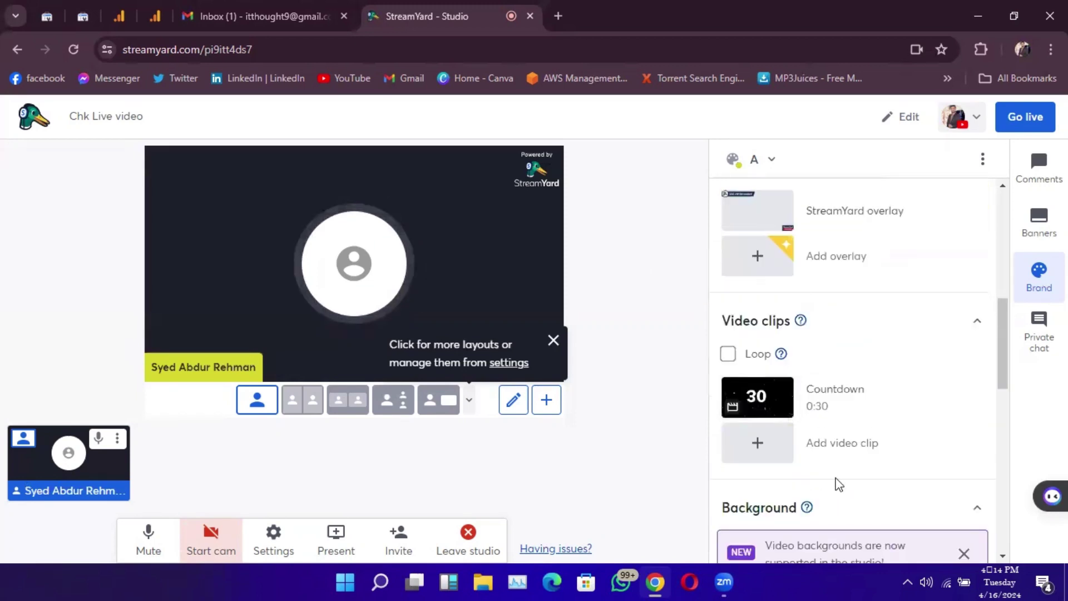
pyautogui.scroll(-4, 835, 484)
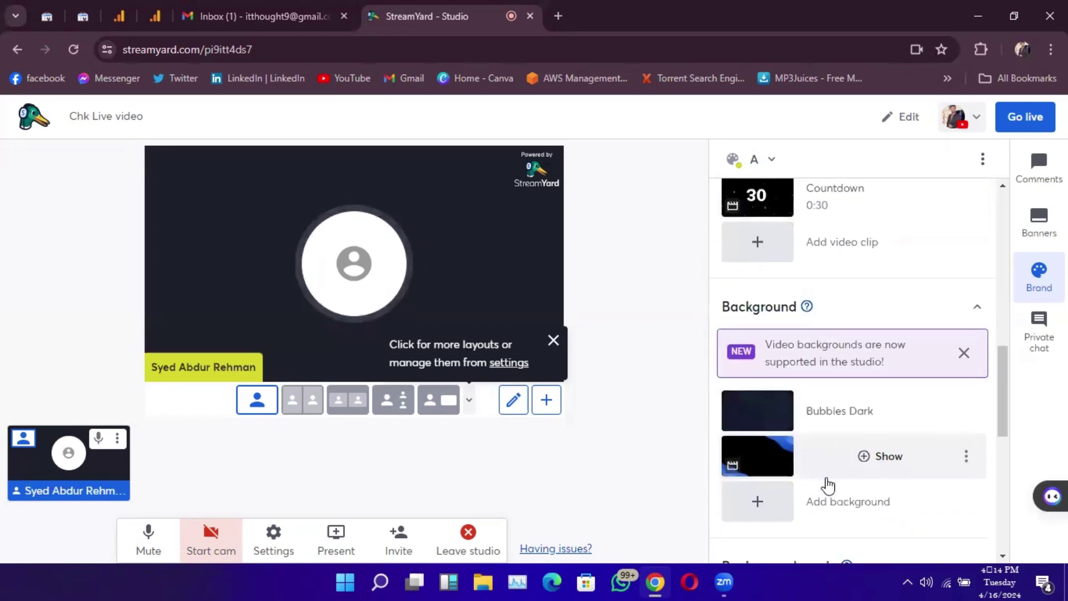
pyautogui.scroll(-5, 828, 486)
pyautogui.scroll(-1, 828, 484)
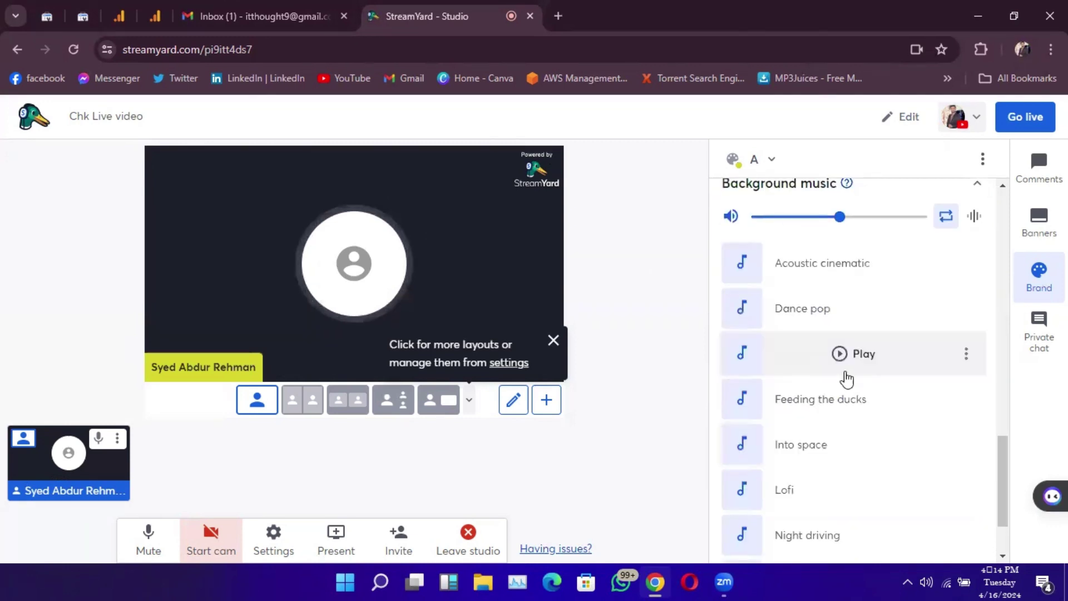
pyautogui.scroll(-2, 851, 406)
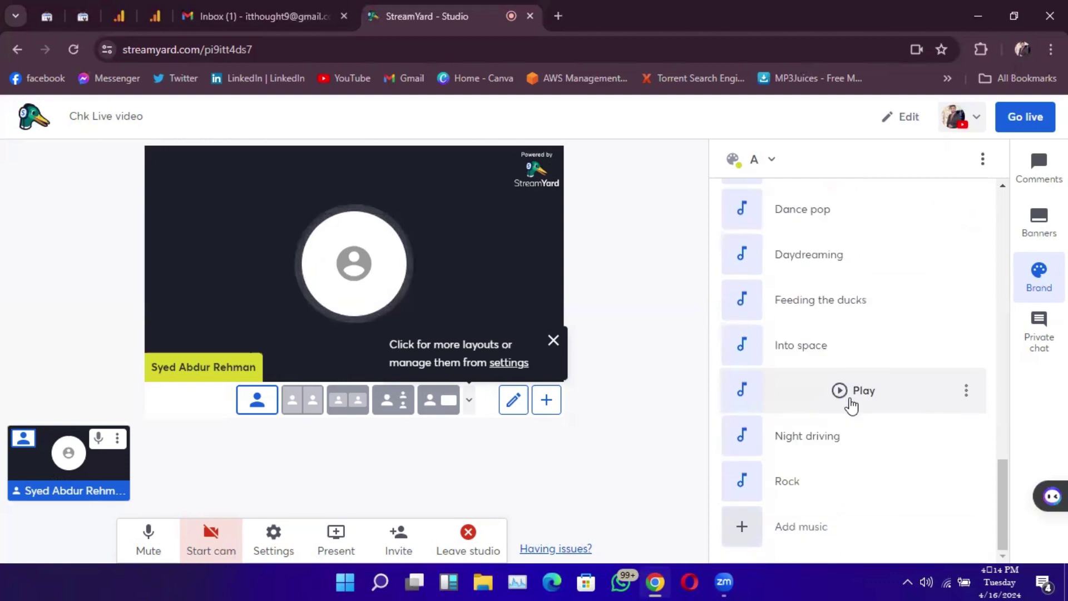
pyautogui.scroll(1, 852, 406)
pyautogui.scroll(10, 851, 406)
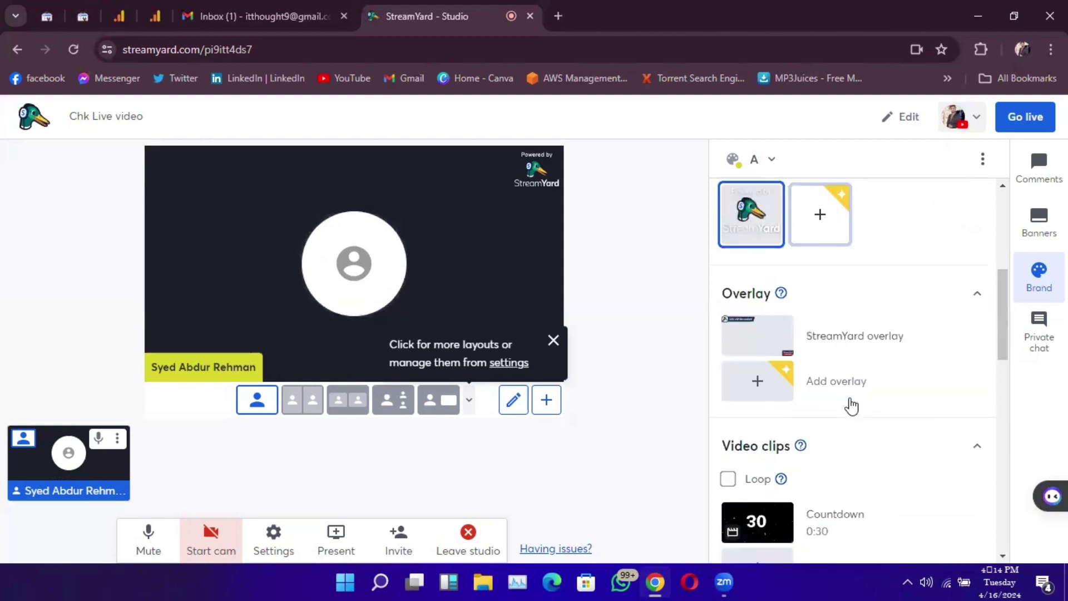
pyautogui.scroll(6, 850, 398)
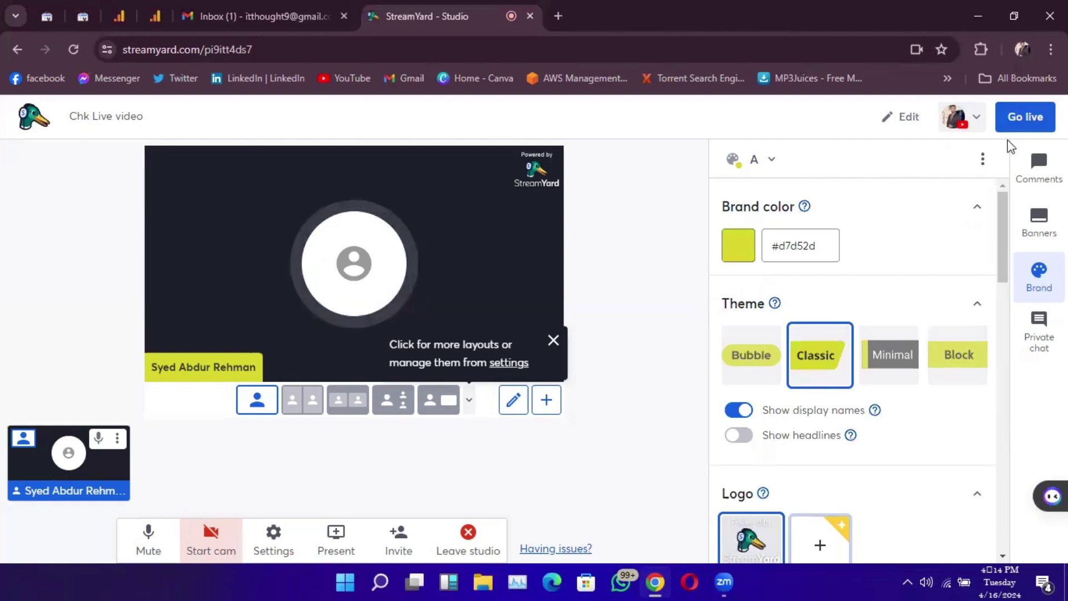
# Open the details and options of the stream's YouTube destination.
pyautogui.click(962, 117)
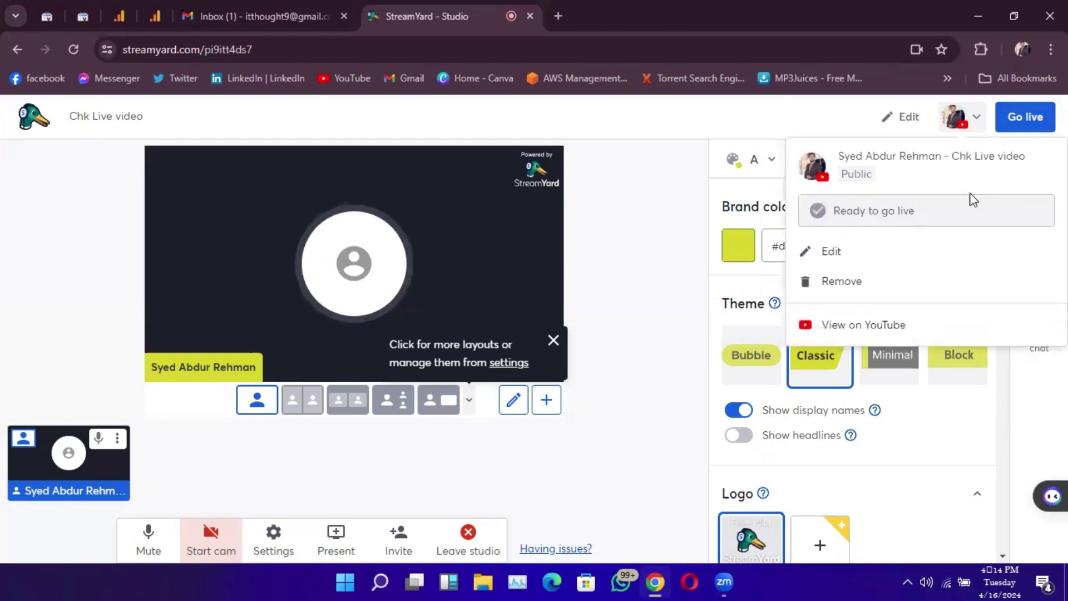